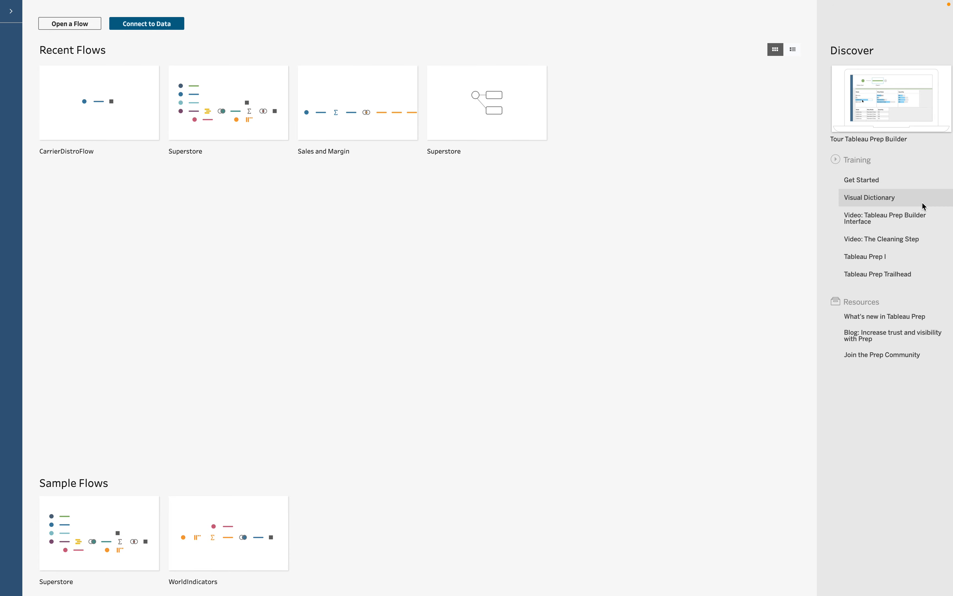
Connect the SupplyMax_sales.csv text file as the flow's first input.
left_click(134, 26)
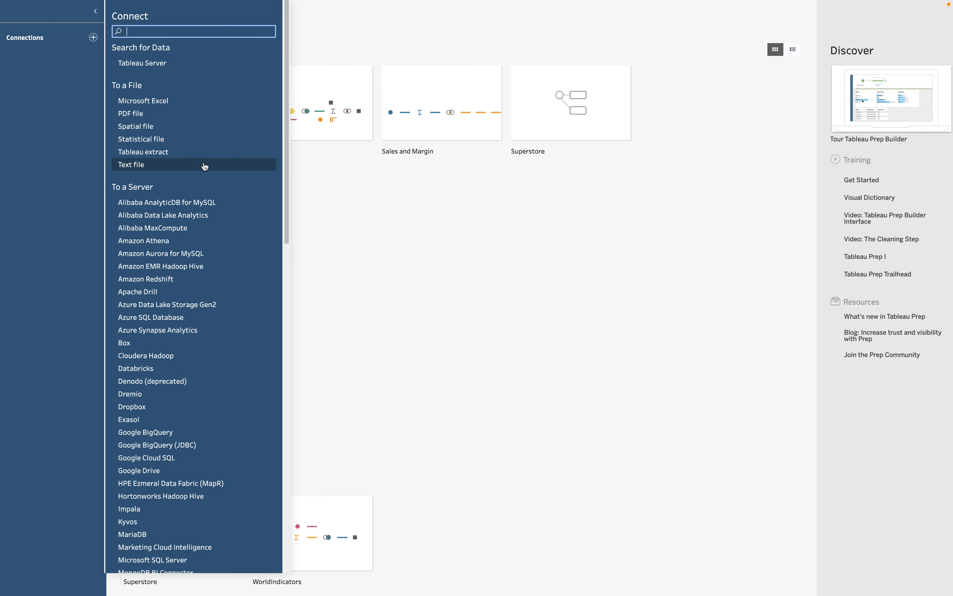
scroll(248, 246, "down", 10)
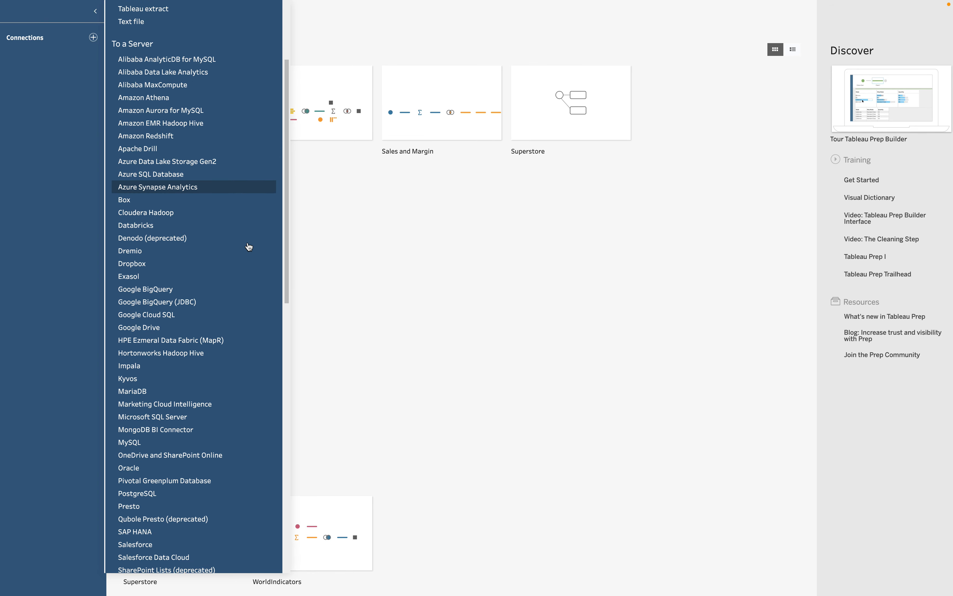
scroll(248, 247, "down", 6)
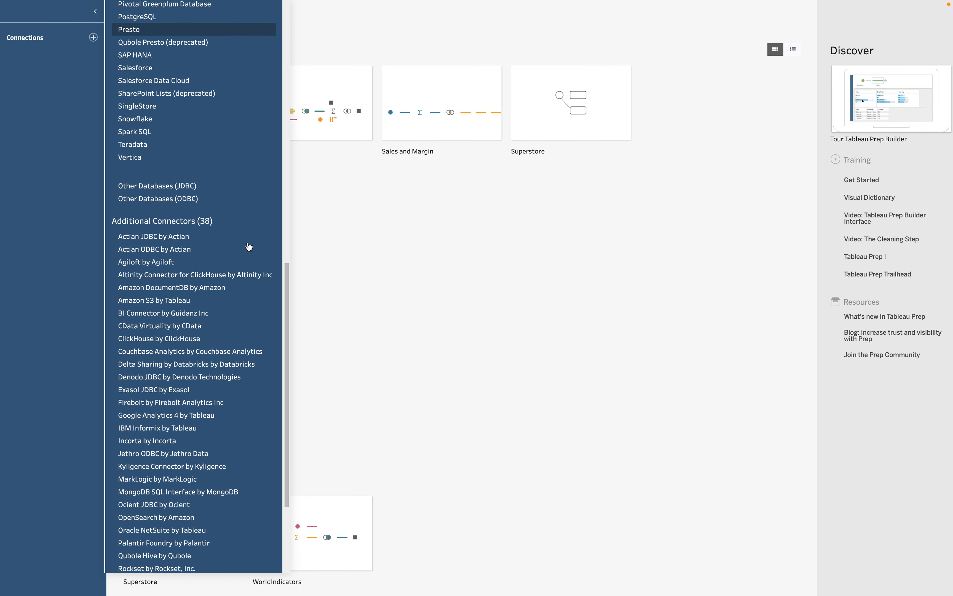
scroll(248, 246, "down", 4)
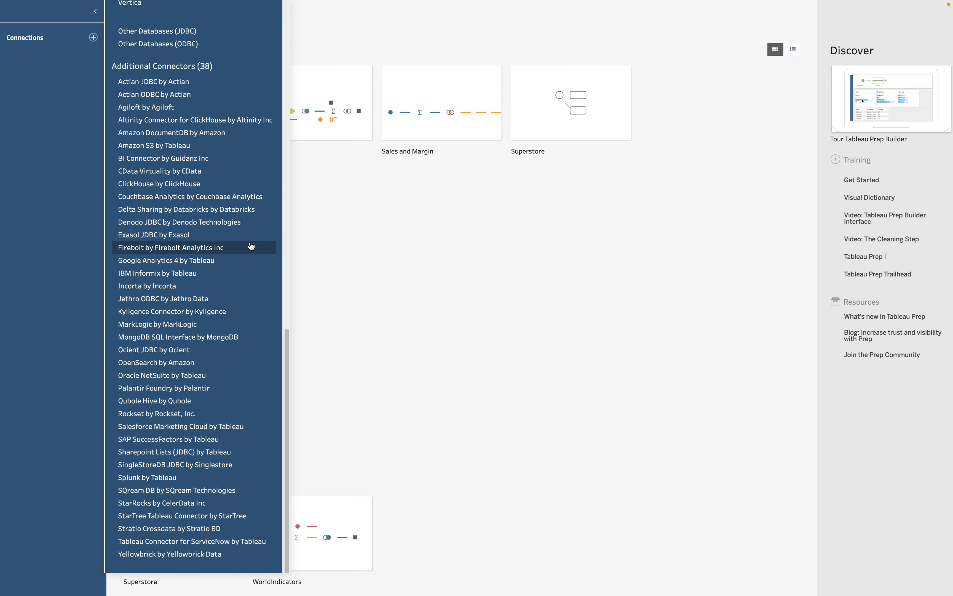
scroll(250, 246, "up", 15)
scroll(251, 247, "up", 5)
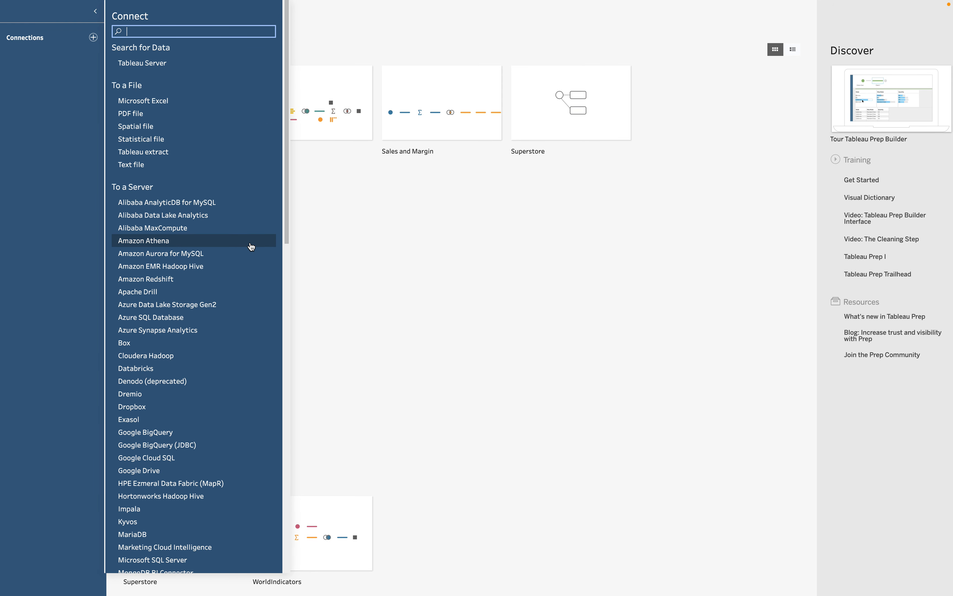
left_click(137, 166)
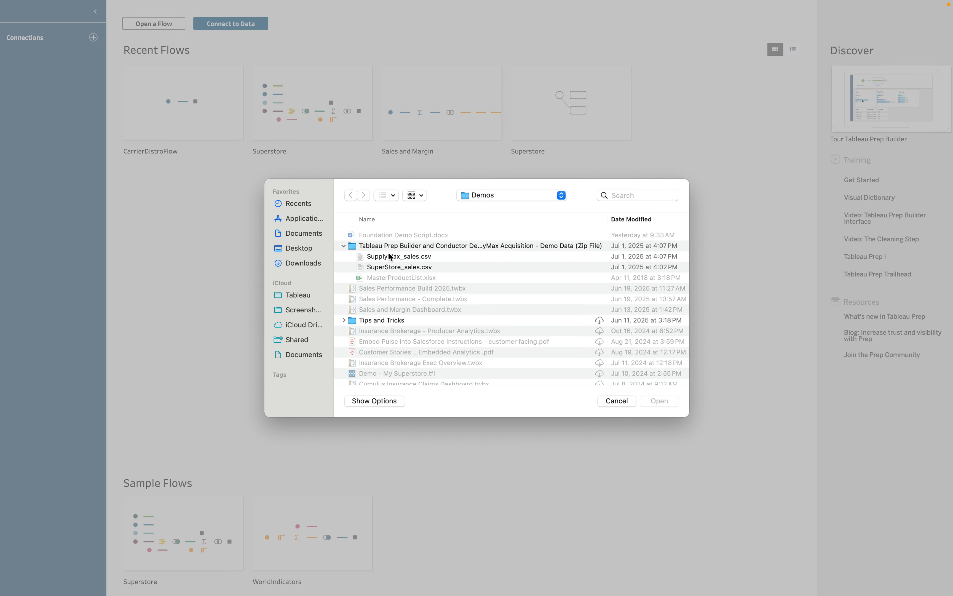
left_click(393, 256)
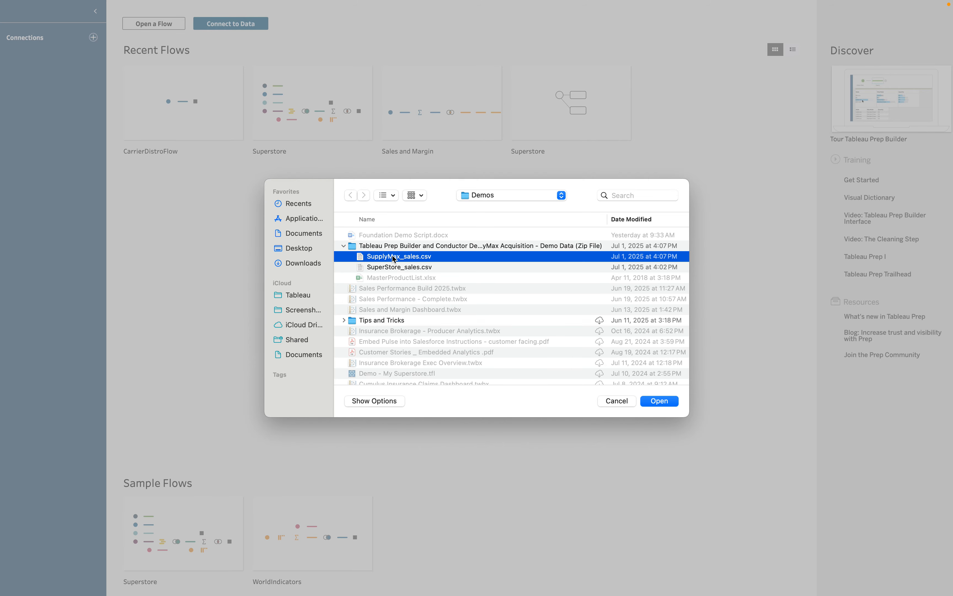
left_click(669, 405)
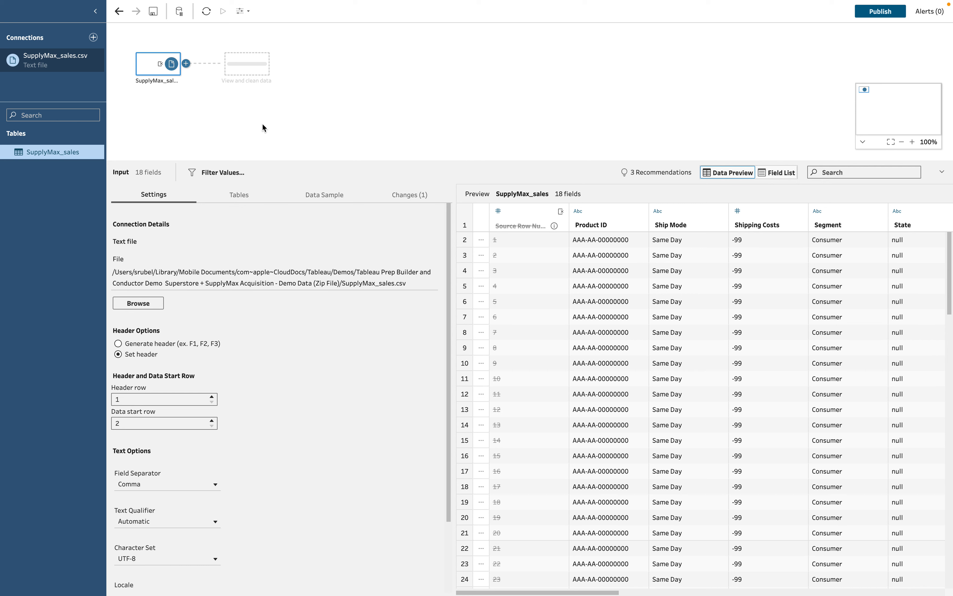
Add a Clean 1 step after SupplyMax_sales and sort its State values by row count.
left_click(256, 71)
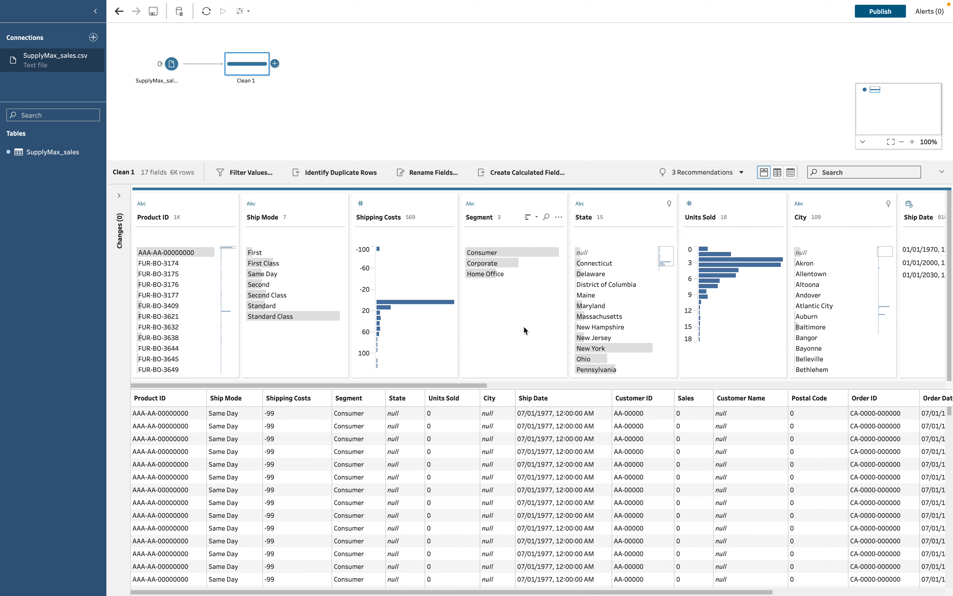
mouse_move(543, 252)
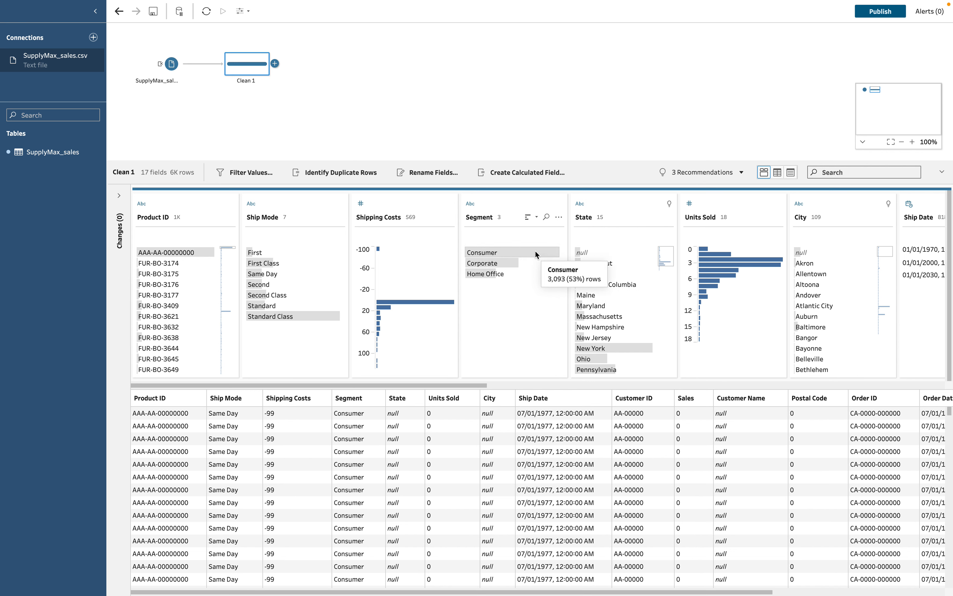
mouse_move(575, 253)
mouse_move(740, 266)
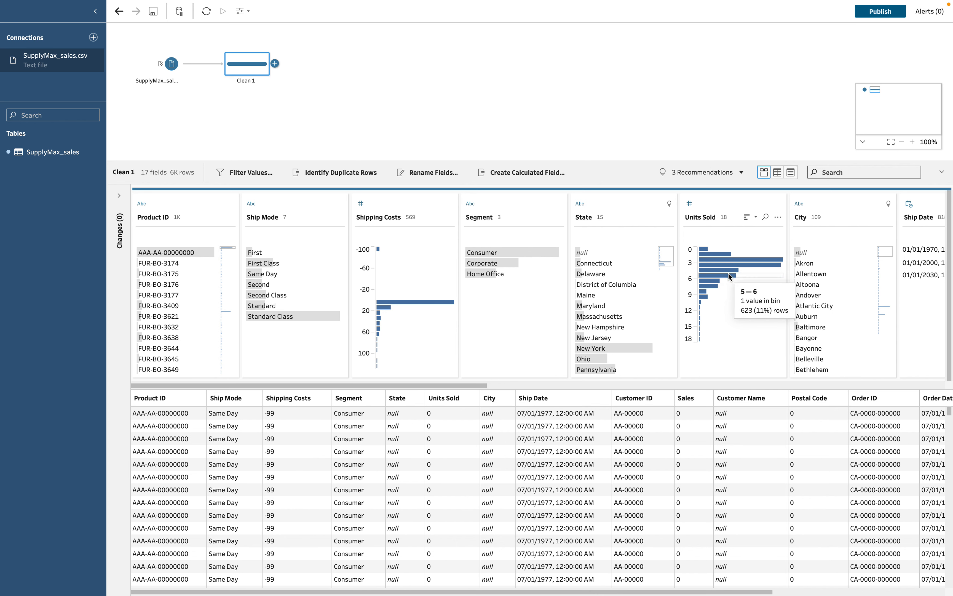
left_click(636, 218)
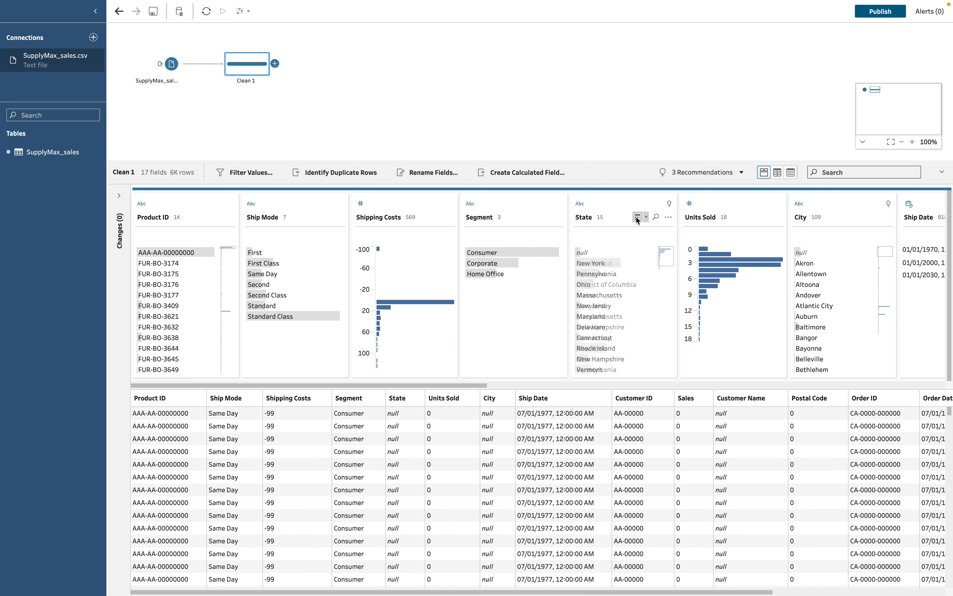
mouse_move(640, 263)
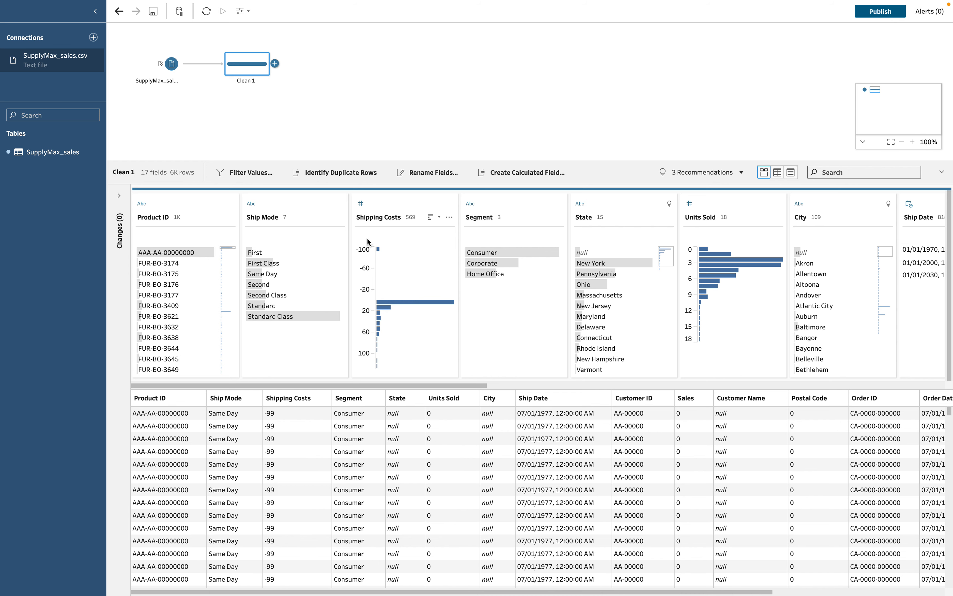
Exclude the -100 Shipping Costs bin to drop rows with -99 shipping costs.
mouse_move(391, 252)
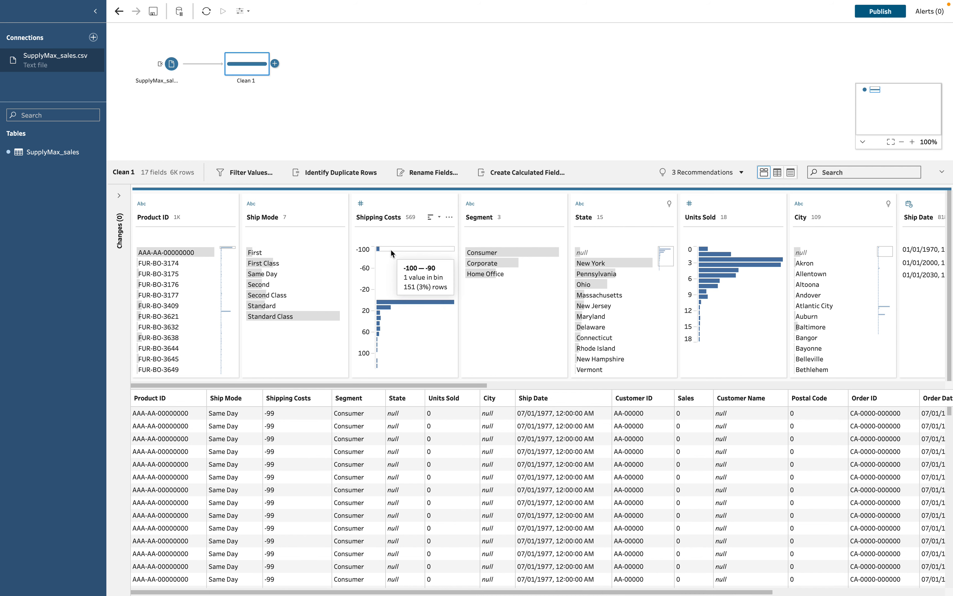
left_click(390, 251)
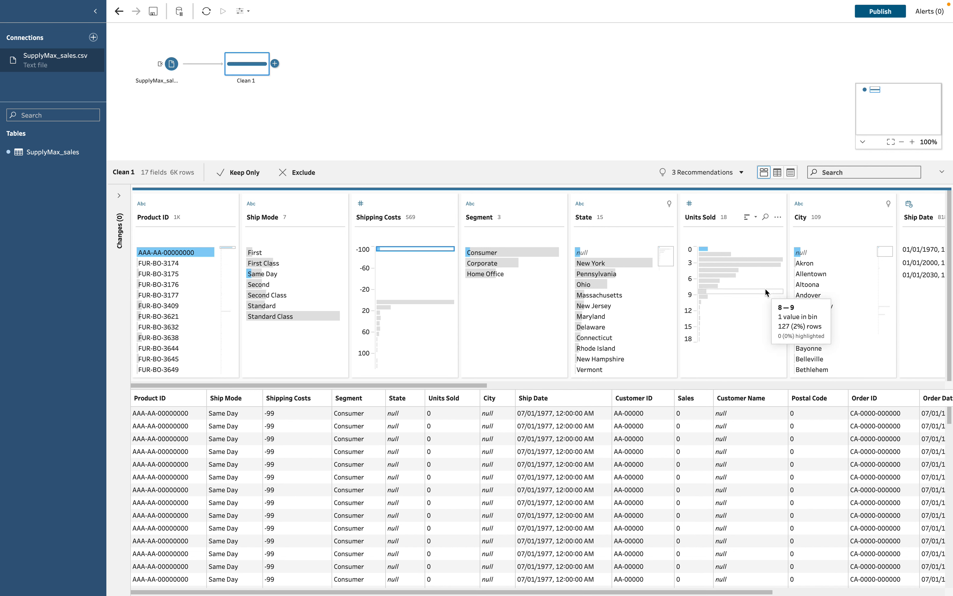
left_click(382, 249)
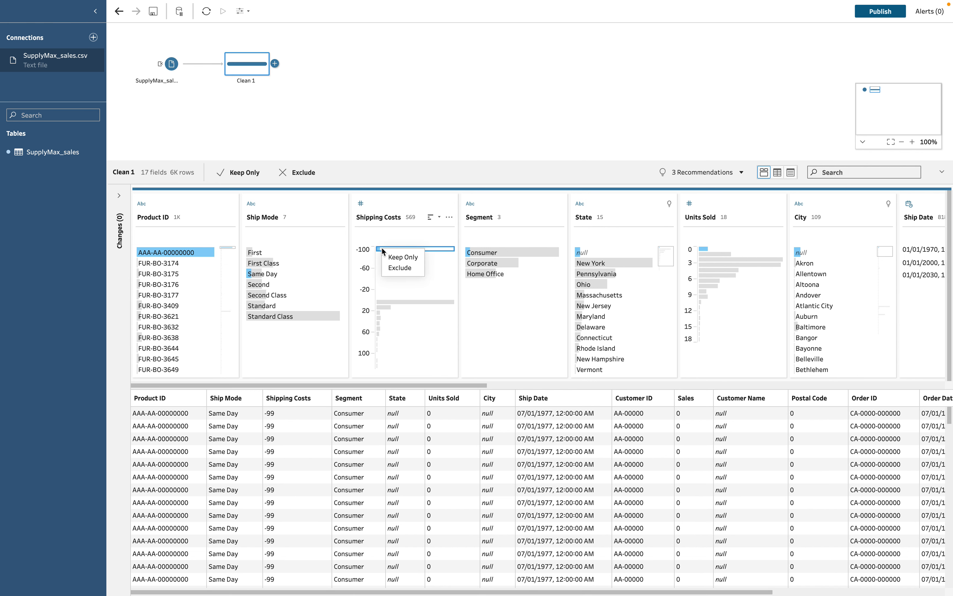
left_click(400, 268)
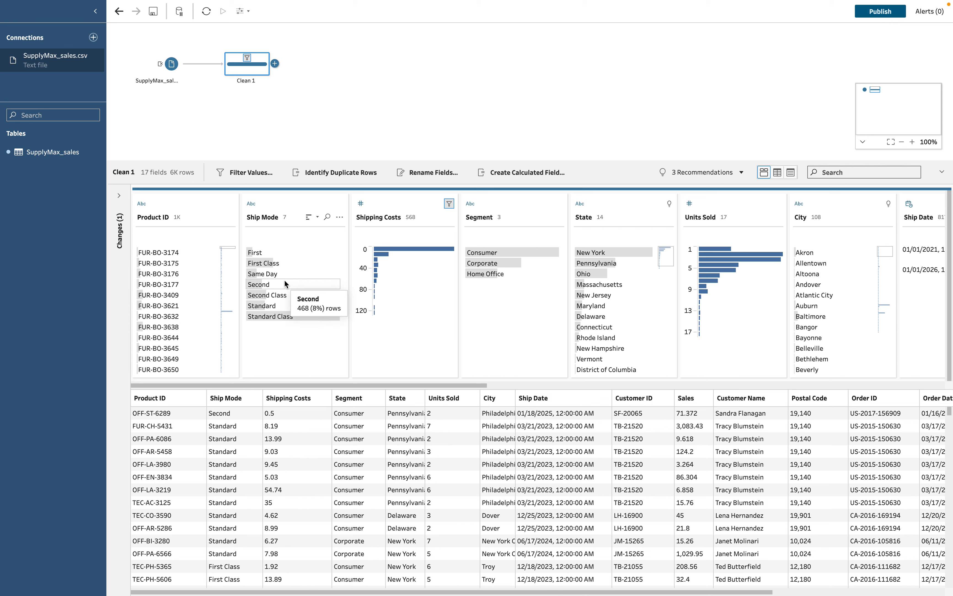
Group Ship Mode values by pronunciation, reducing seven variants to four classes.
left_click(341, 218)
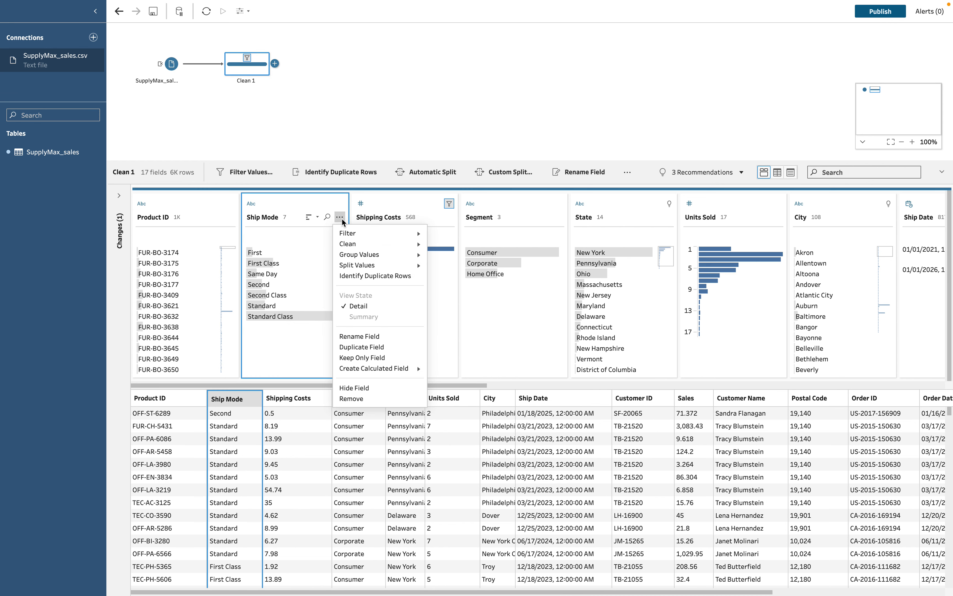
mouse_move(368, 256)
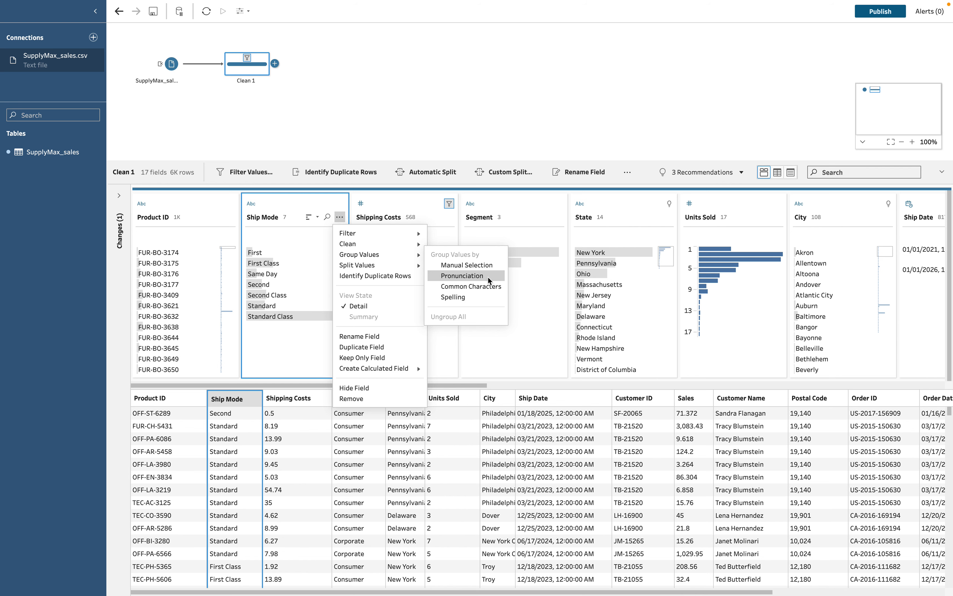
left_click(462, 275)
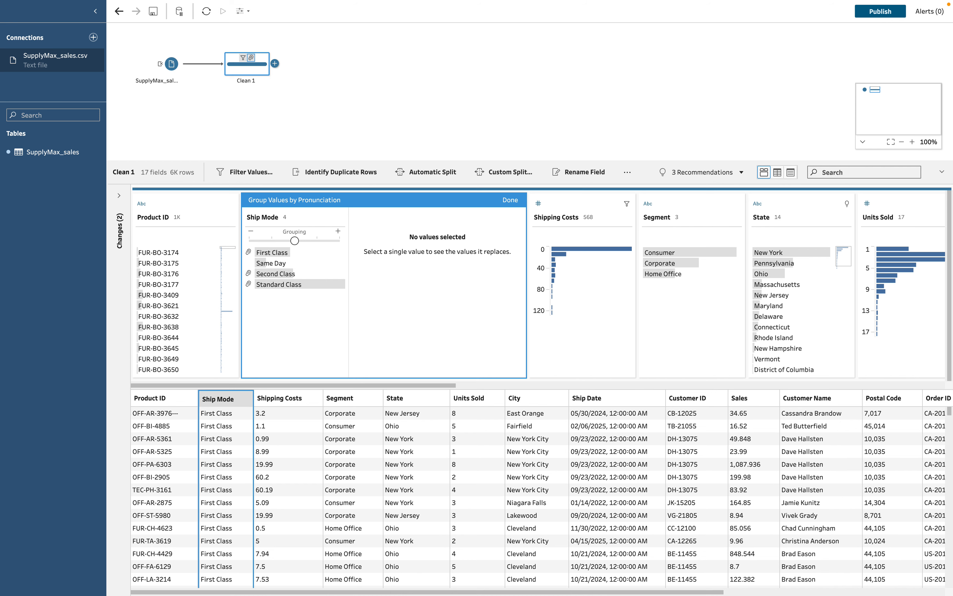
Connect SuperStore_sales.csv as a second text-file input.
left_click(94, 38)
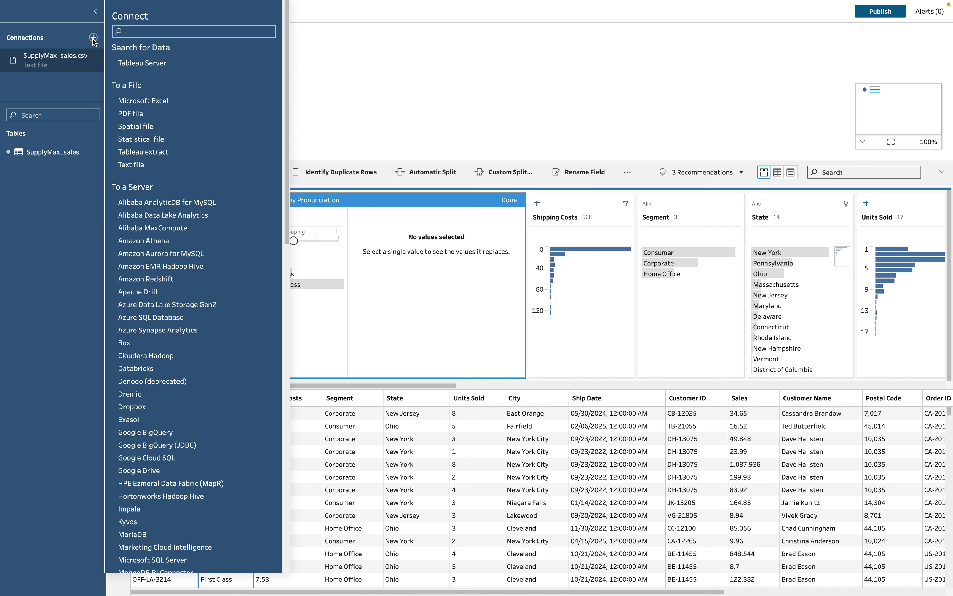
left_click(145, 168)
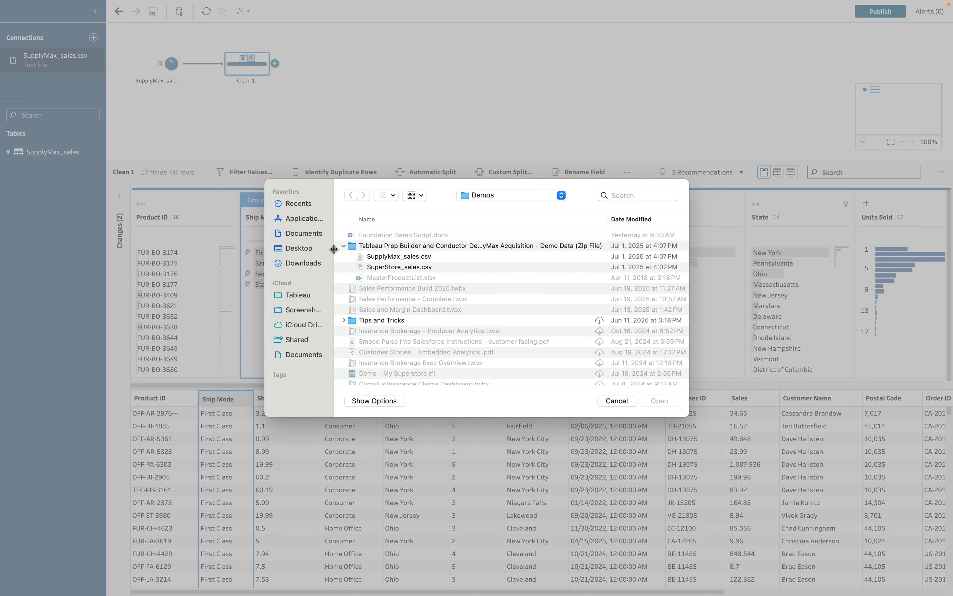
left_click(423, 268)
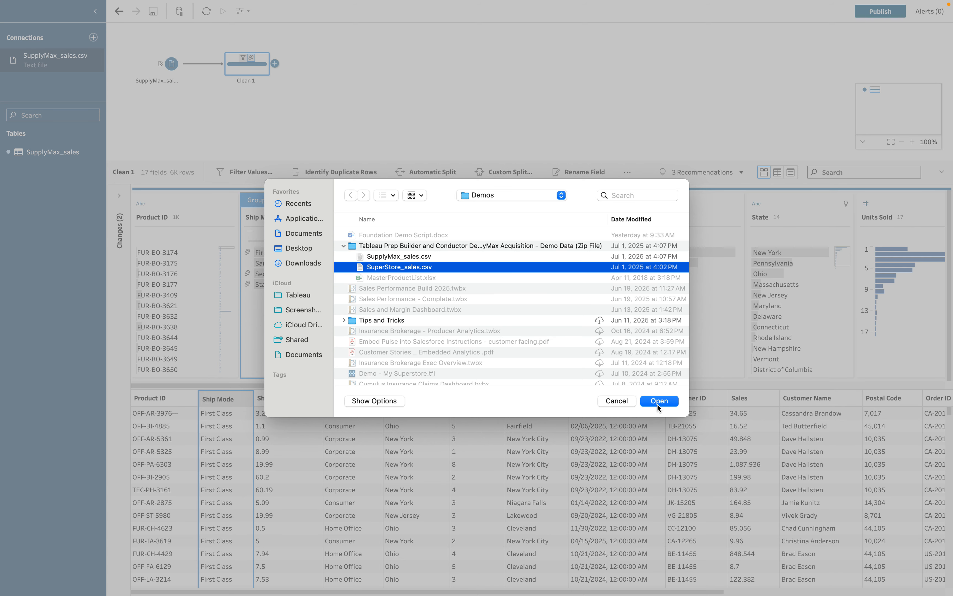
left_click(660, 402)
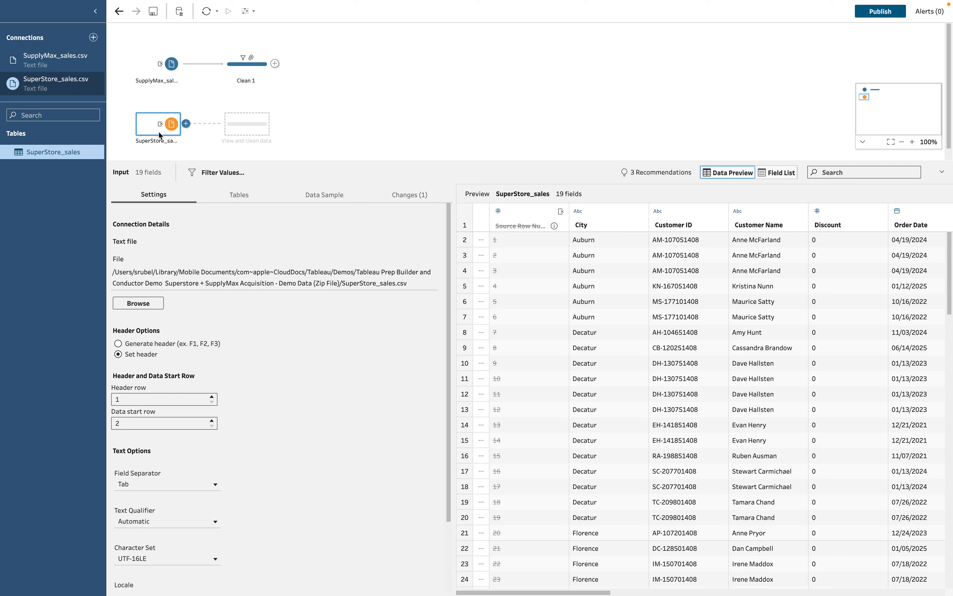
Union SuperStore_sales with Clean 1, merging Units Sold into Quantity and Company into Region.
left_click_drag(162, 125, 252, 82)
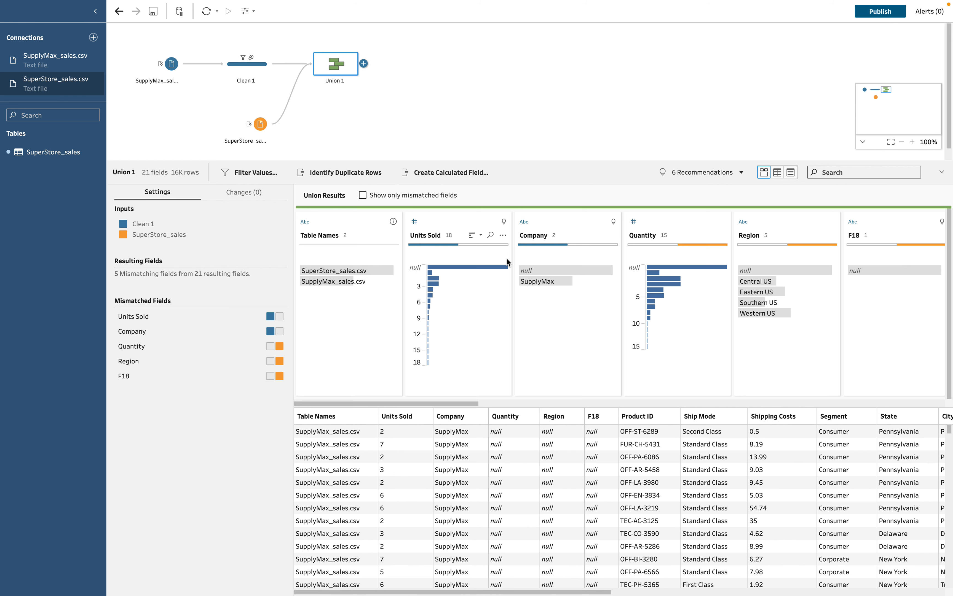
left_click(363, 195)
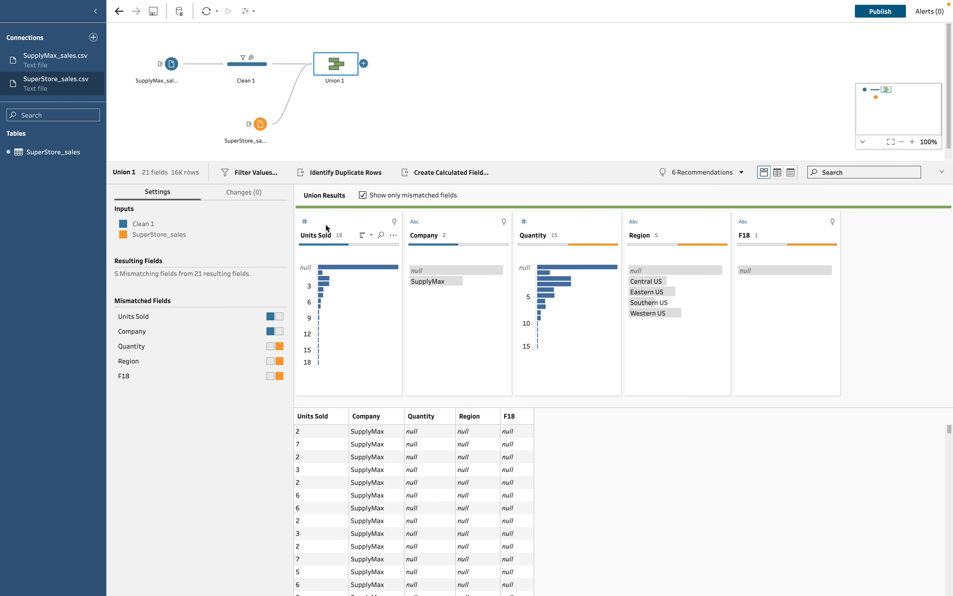
left_click_drag(326, 224, 583, 234)
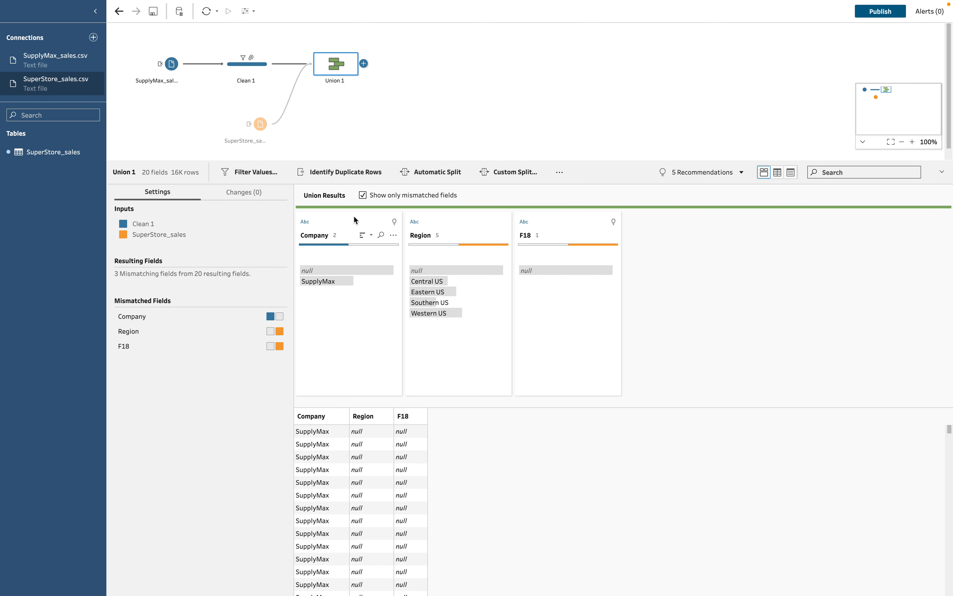
mouse_move(331, 271)
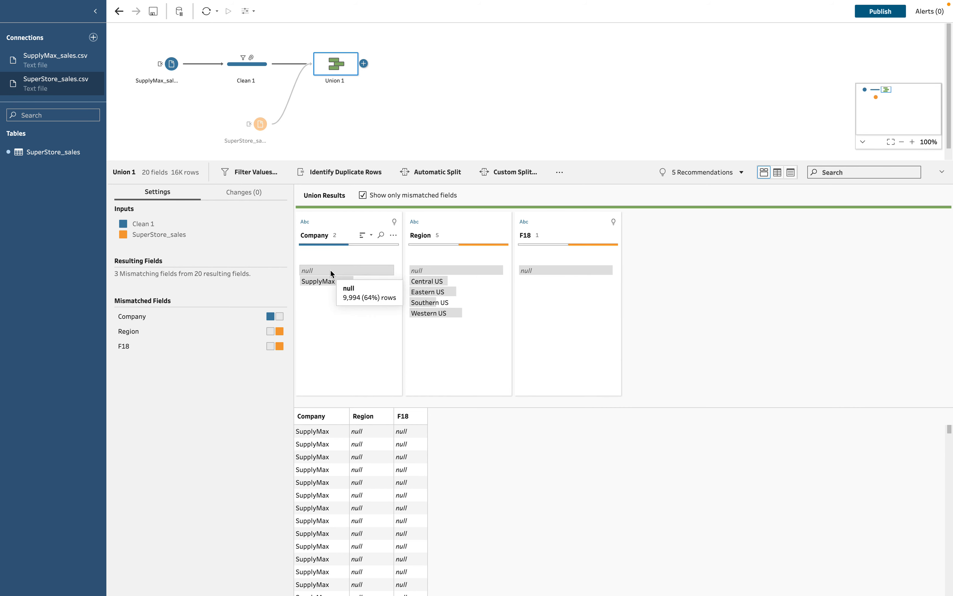
left_click(324, 224)
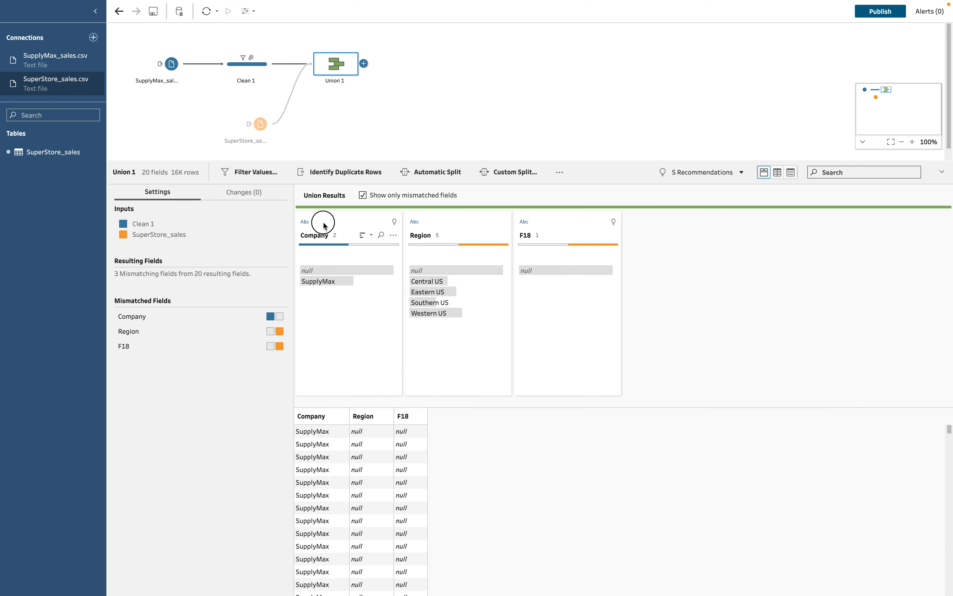
left_click_drag(324, 225, 443, 222)
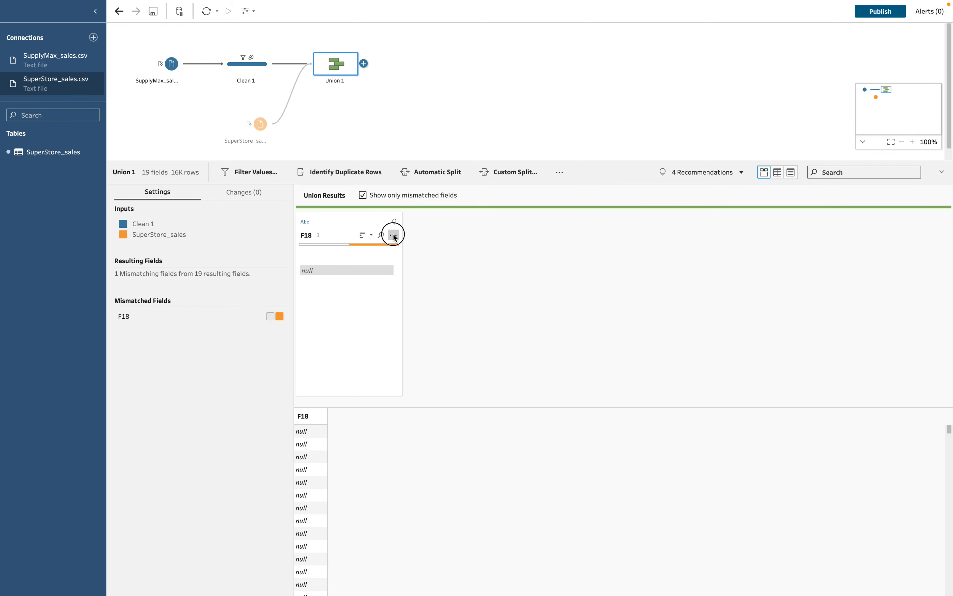
Remove the empty F18 field and show all union fields again.
left_click(393, 235)
left_click(419, 413)
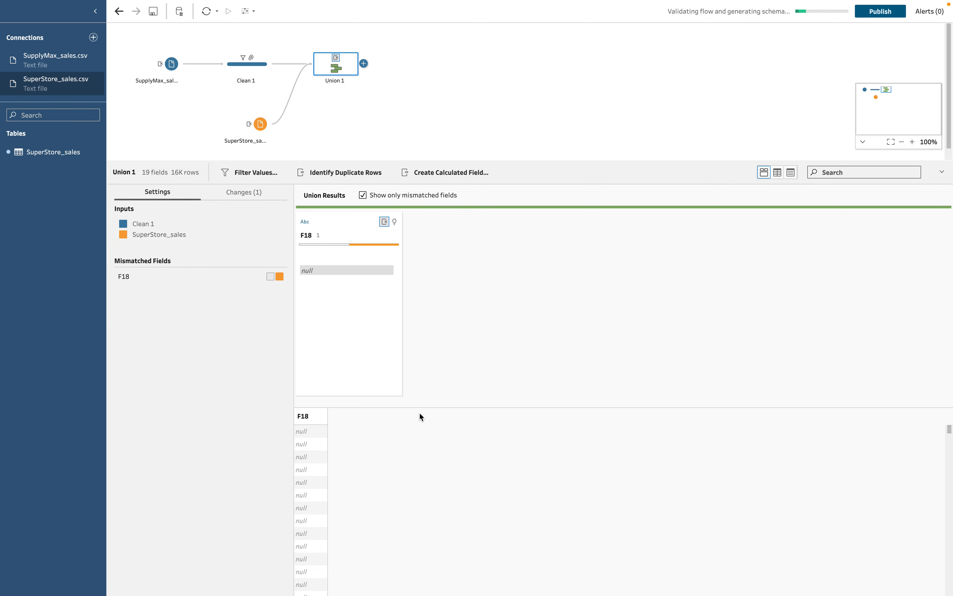
left_click(362, 195)
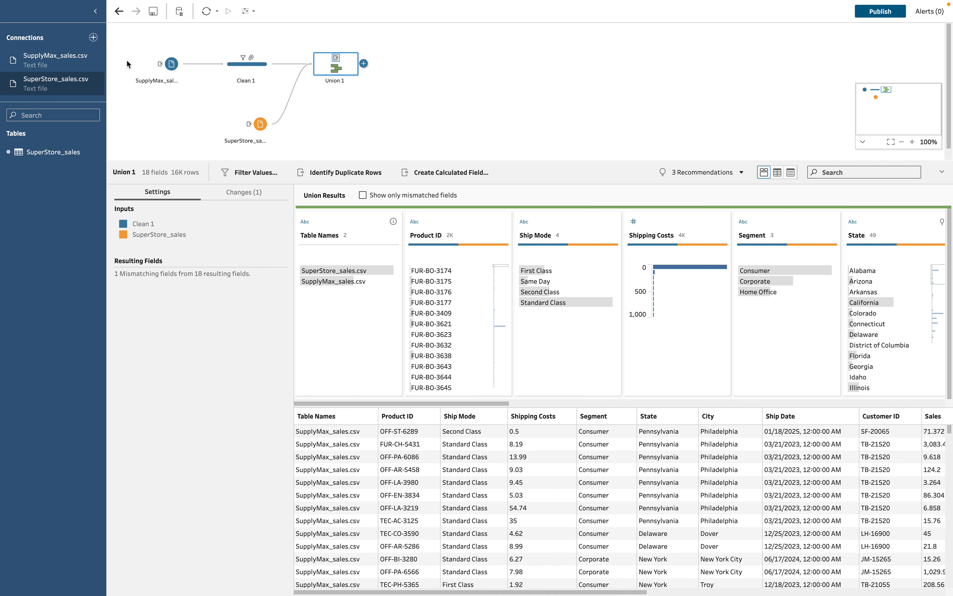
Group both inputs, Clean 1 and Union 1 into Group 1 and expand it.
left_click_drag(123, 42, 413, 164)
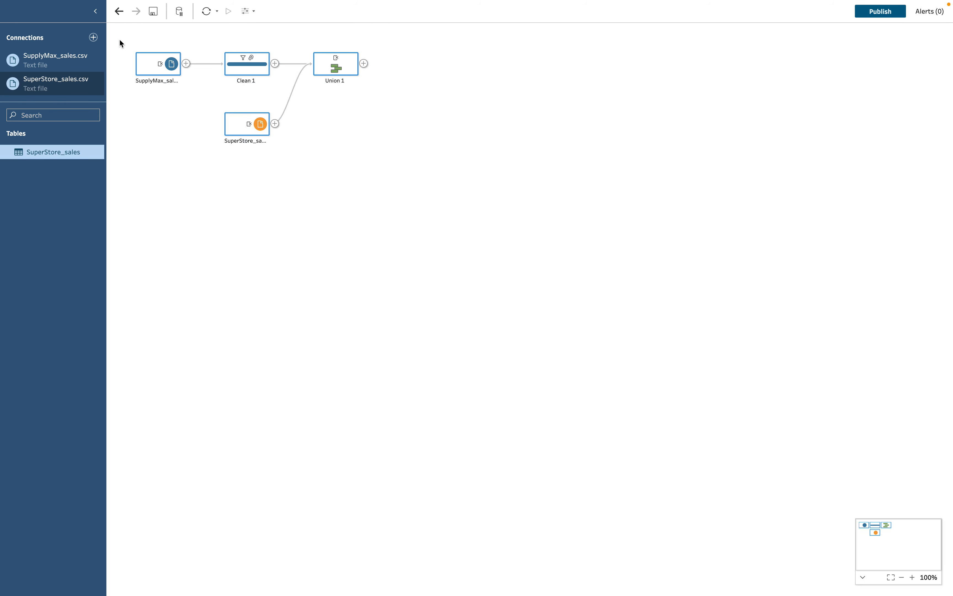
left_click_drag(120, 40, 409, 158)
right_click(322, 66)
left_click(350, 104)
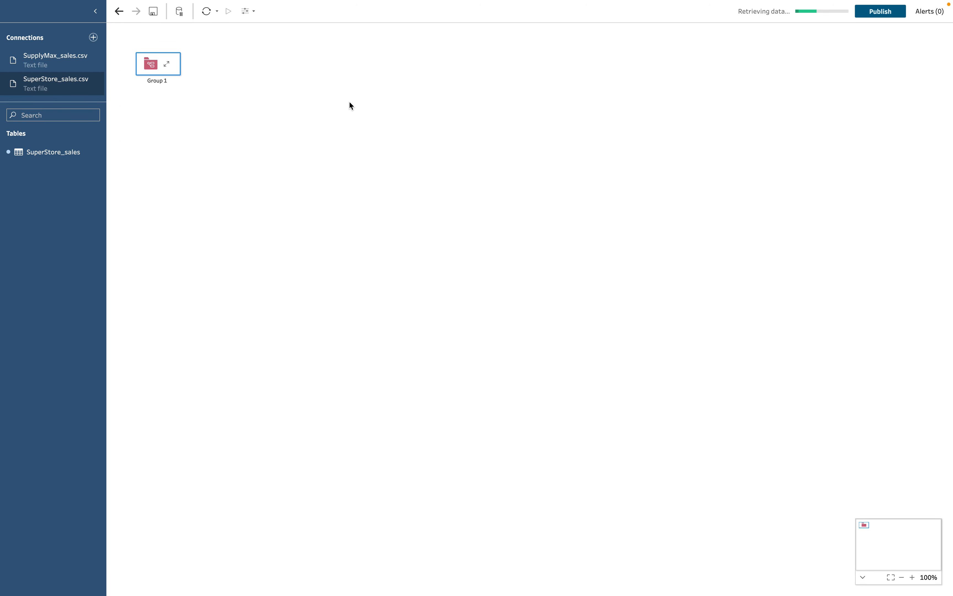
left_click(166, 65)
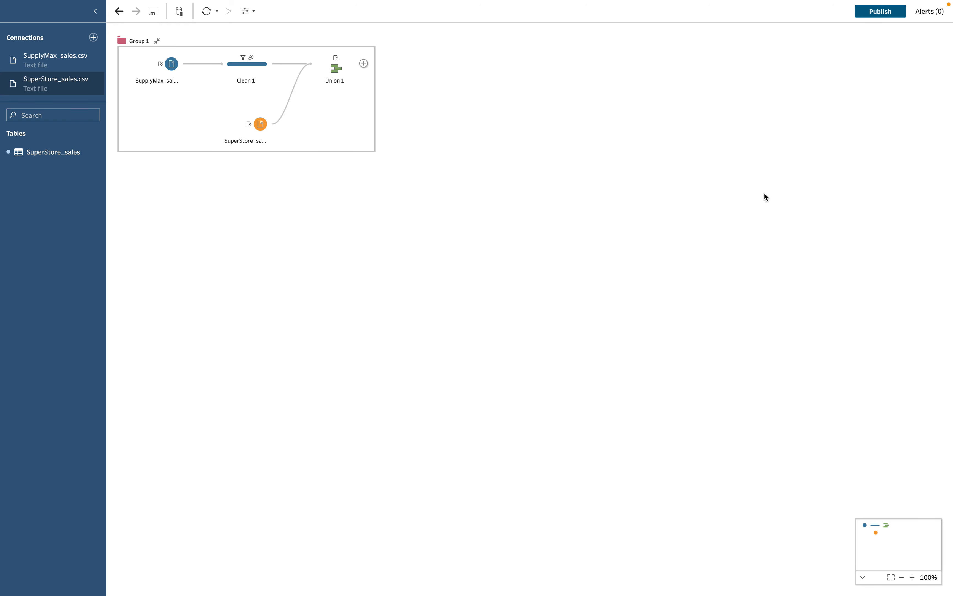
Add MasterProductList.xlsx as an Excel input and enlarge the flow canvas.
left_click(94, 37)
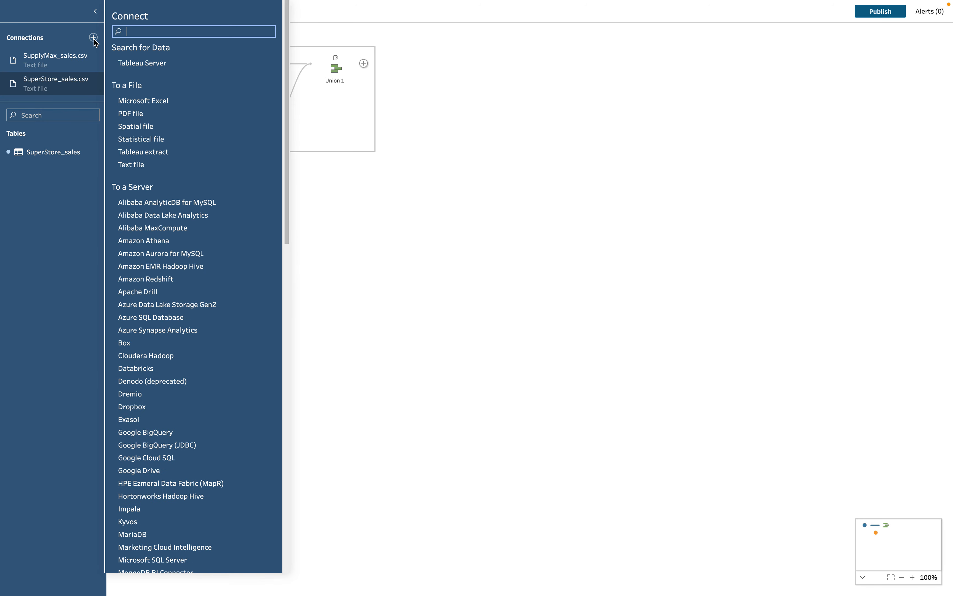
left_click(144, 101)
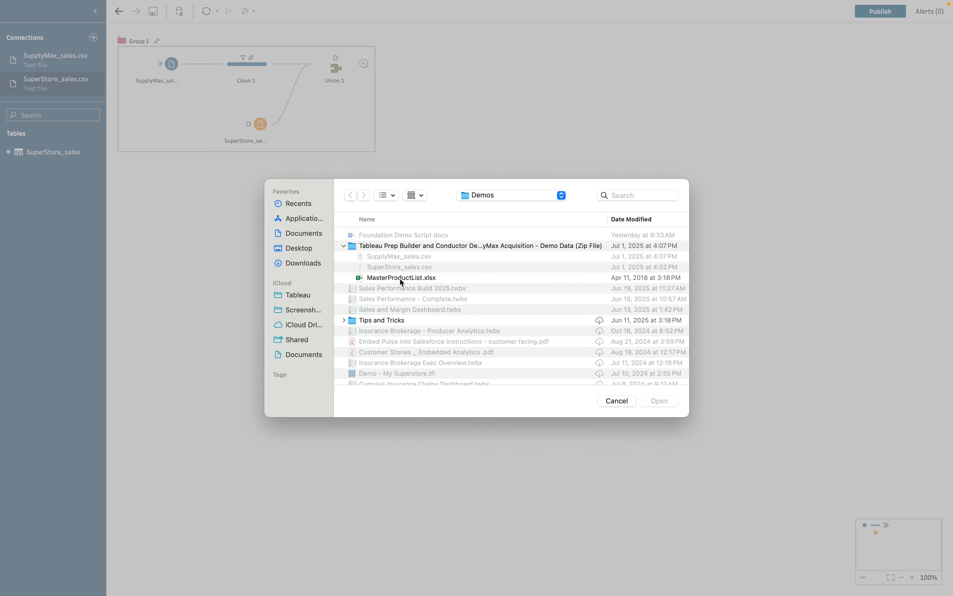
left_click(401, 279)
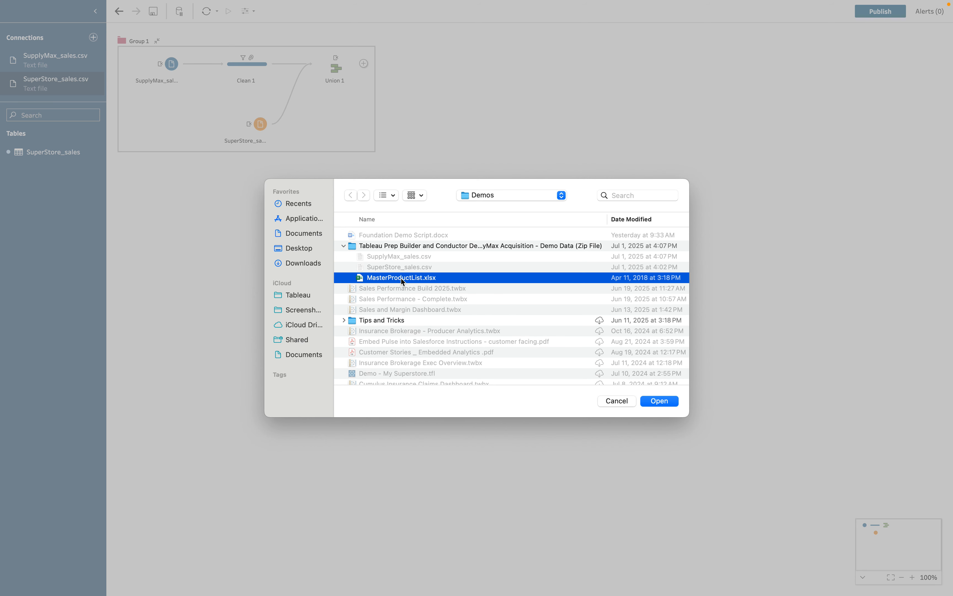
left_click(662, 401)
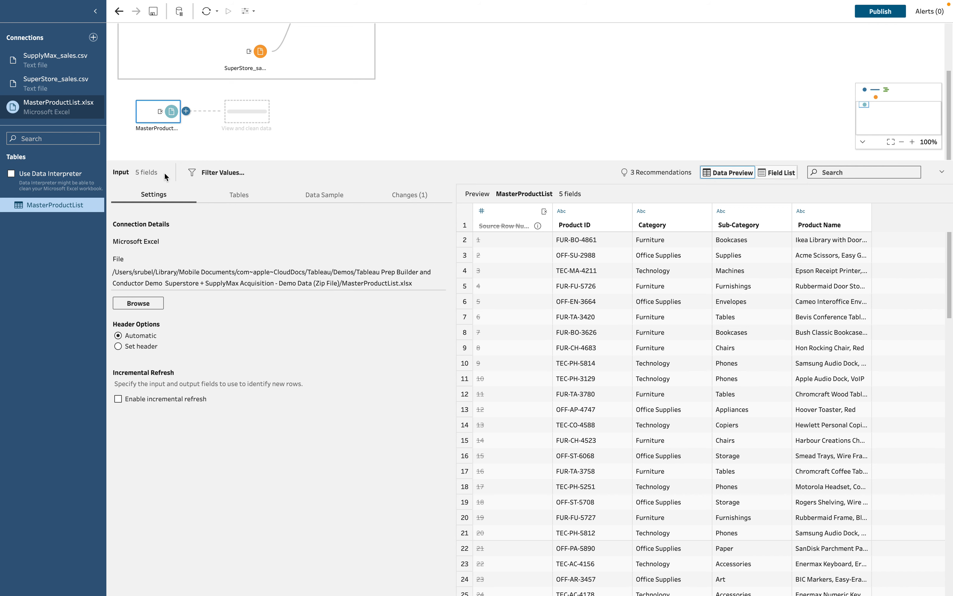
scroll(212, 151, "up", 2)
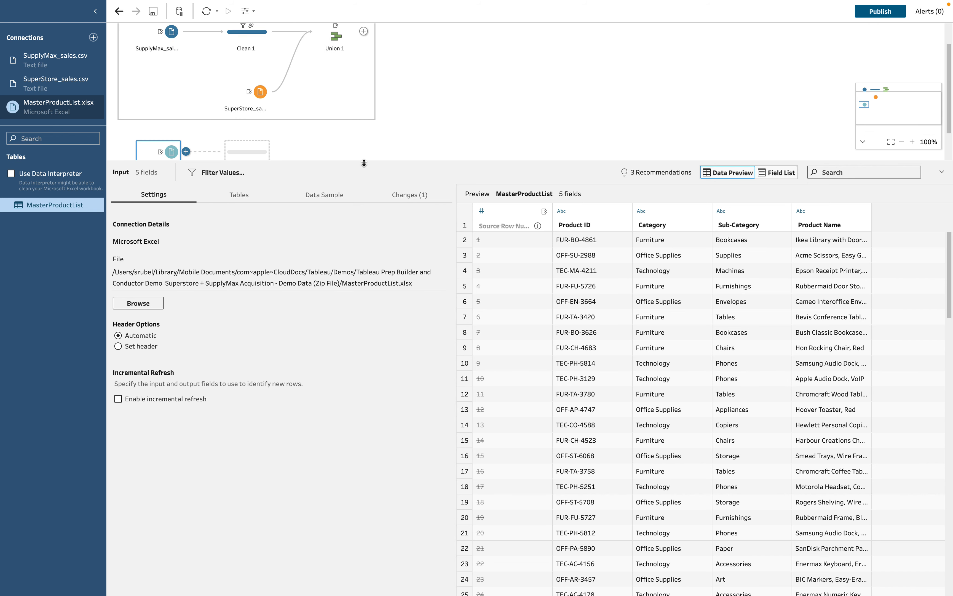
left_click_drag(362, 161, 370, 284)
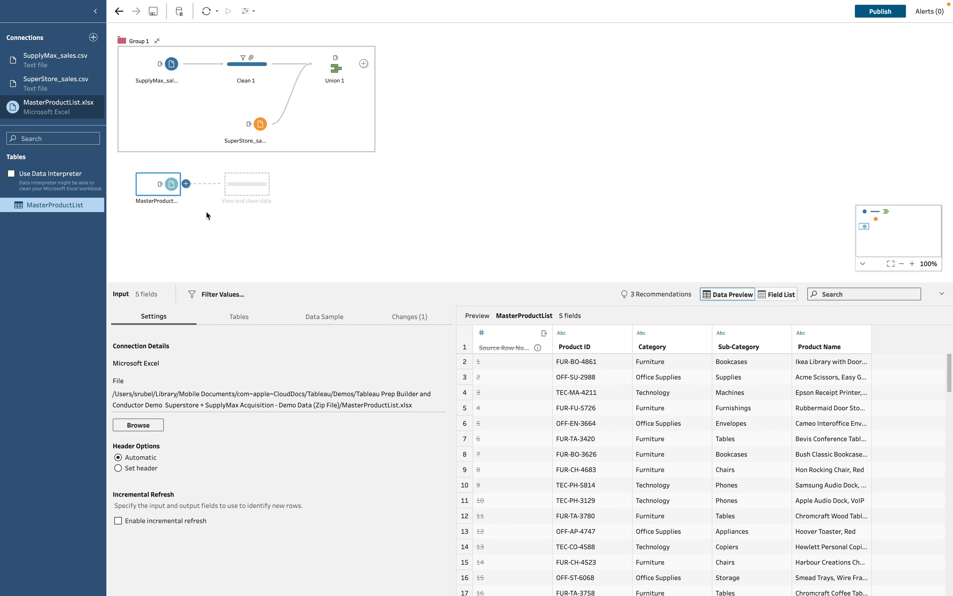
left_click(162, 188)
Inner-join MasterProductList to Union 1 on Product ID, then inspect Union 1's excluded rows.
left_click_drag(162, 187, 376, 69)
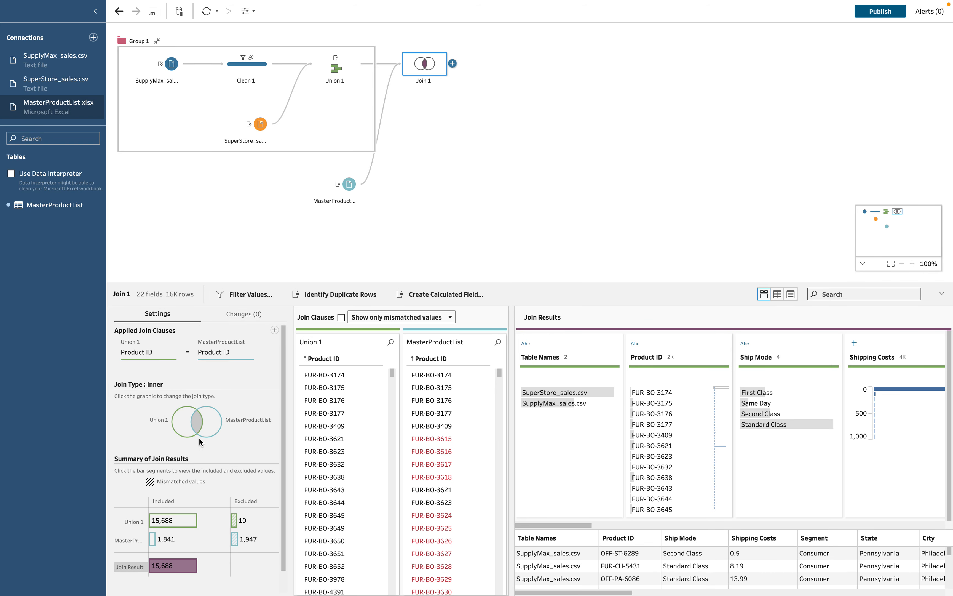
left_click(185, 423)
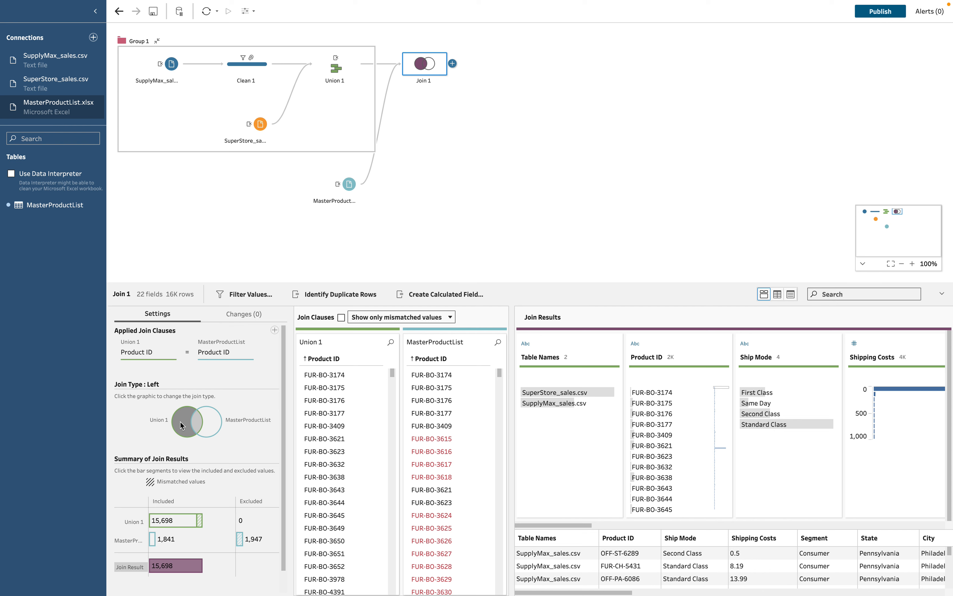
left_click(181, 425)
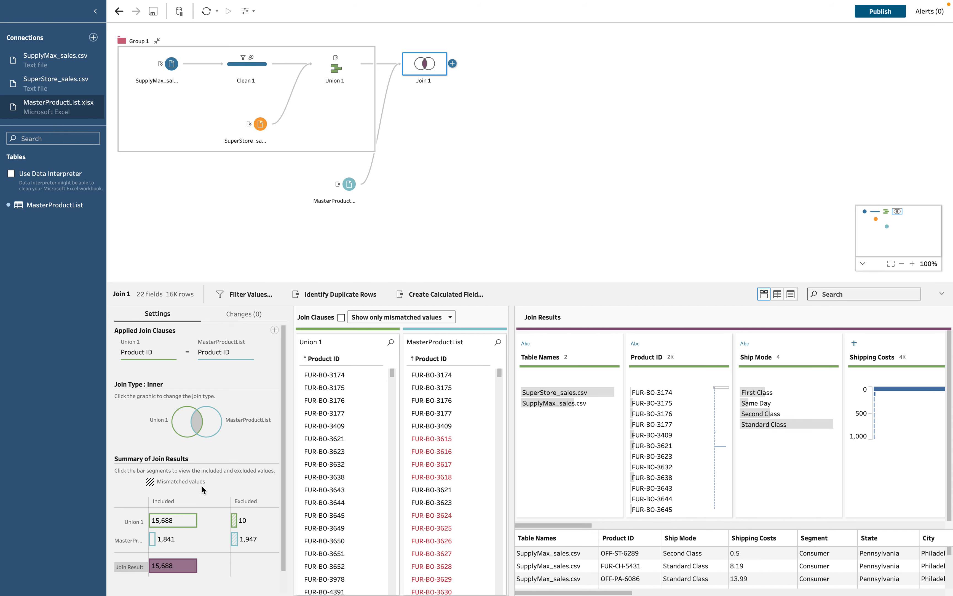
scroll(201, 489, "down", 1)
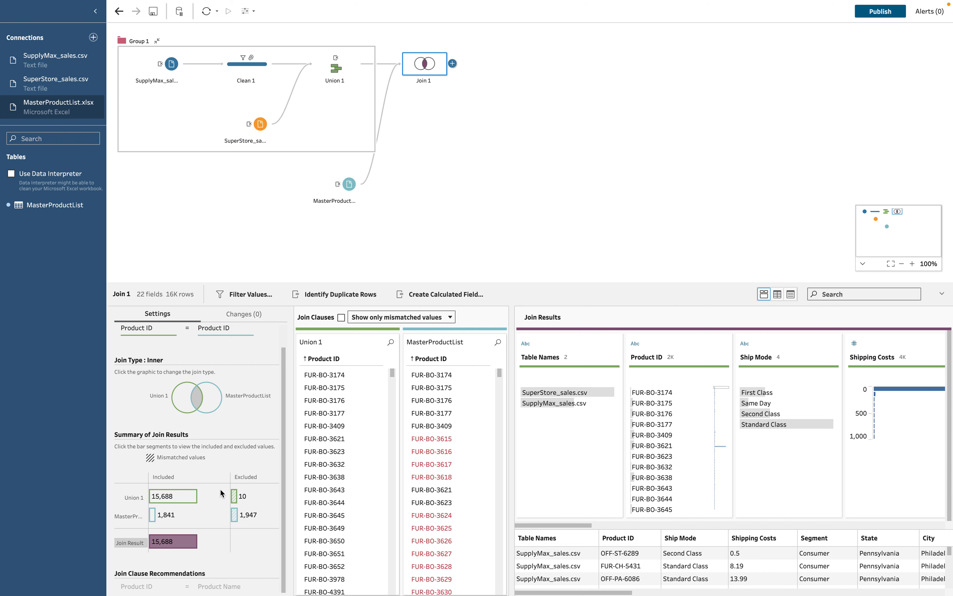
left_click(235, 496)
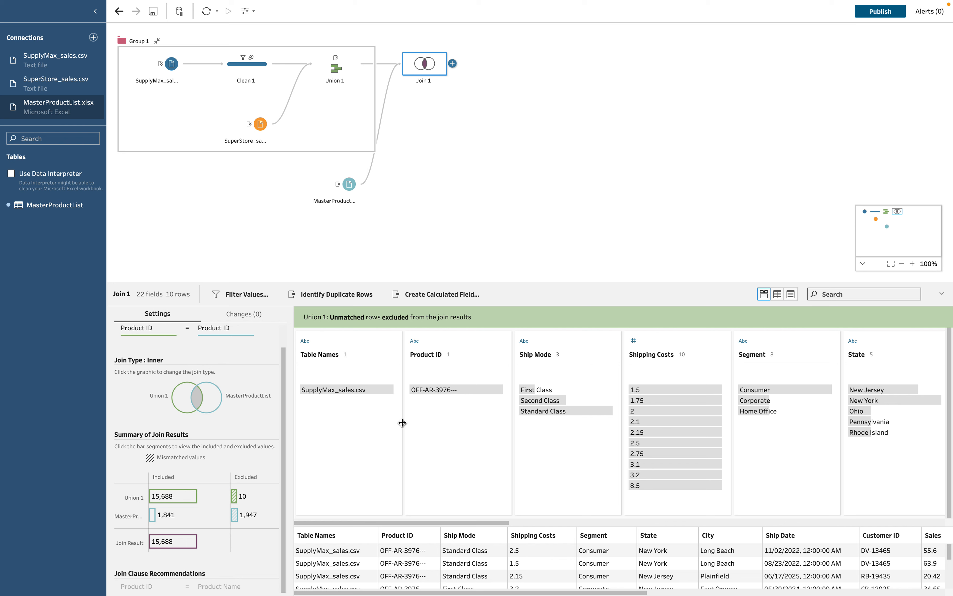
mouse_move(459, 389)
In Union 1, search the Product ID values for '---'.
left_click(332, 71)
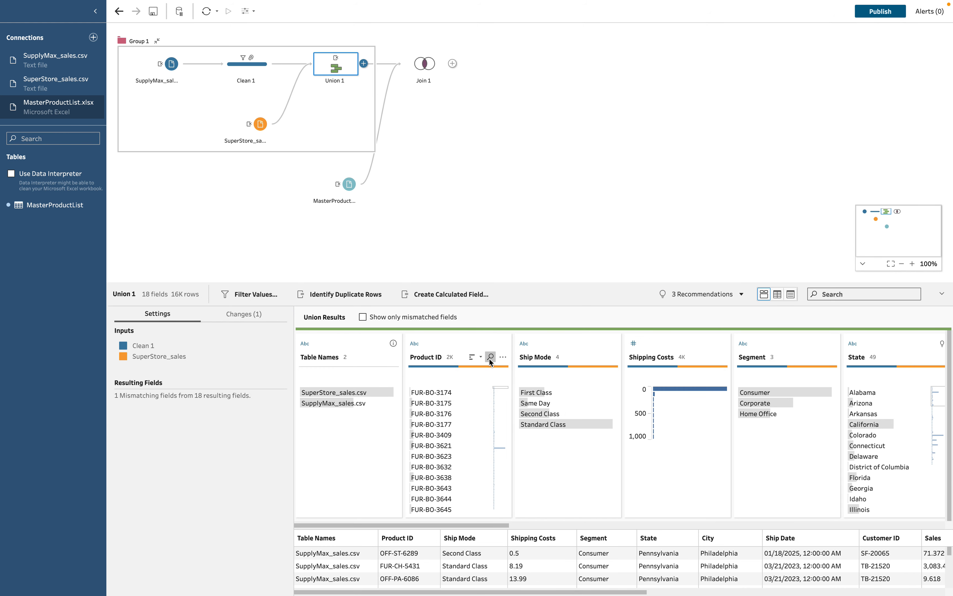
left_click(490, 357)
type("---")
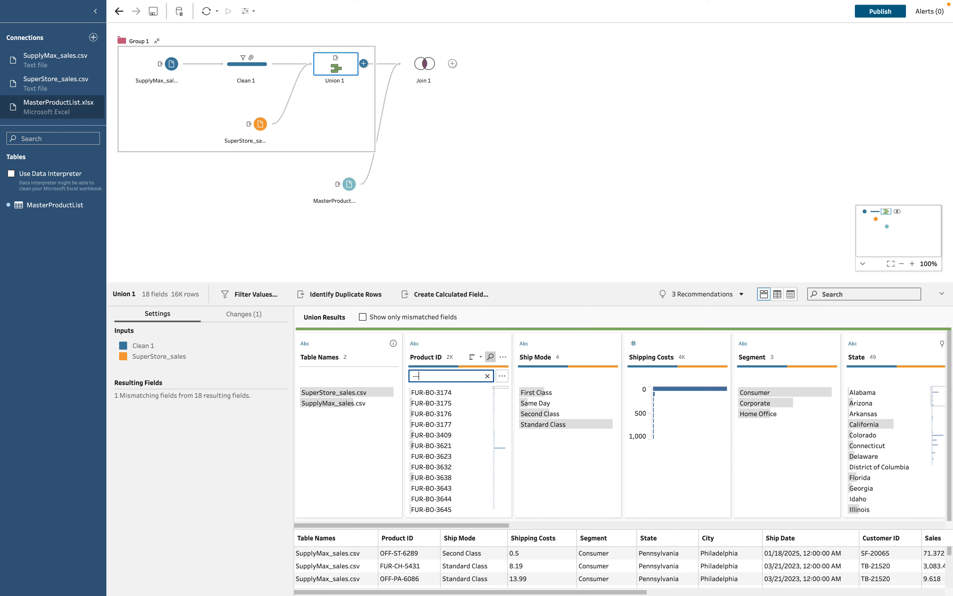
key("Return")
Change OFF-AR-3976--- to OFF-AR-3976 and review Join 1's results.
double_click(457, 391)
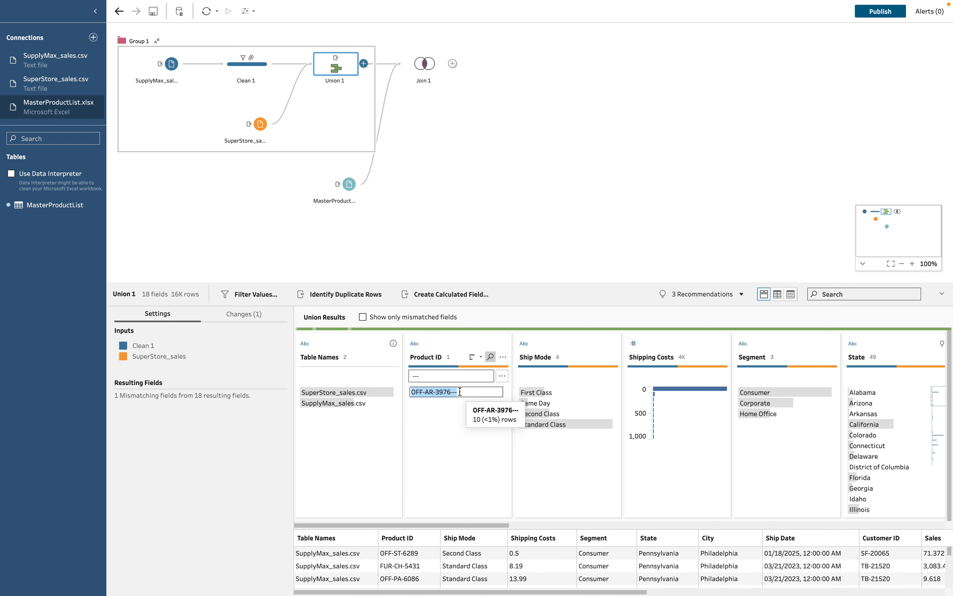
left_click(463, 392)
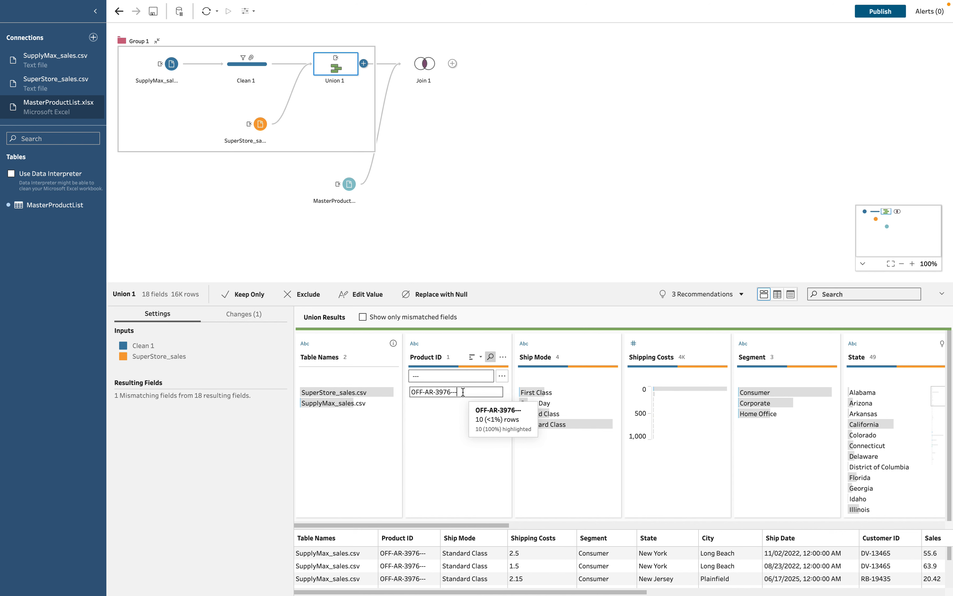
key("BackSpace")
key("BackSpace")
key("BackSpace")
key("Return")
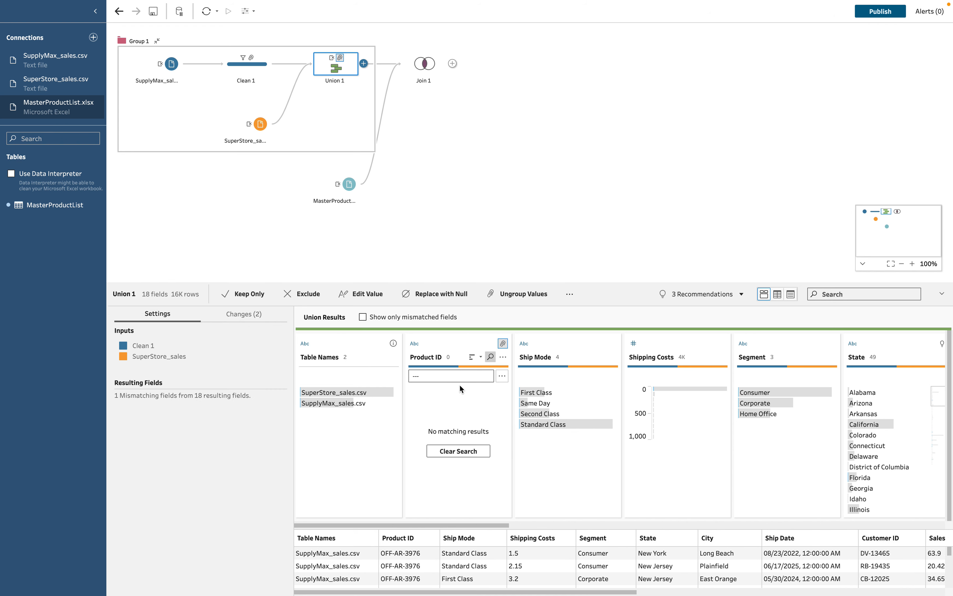
left_click(426, 69)
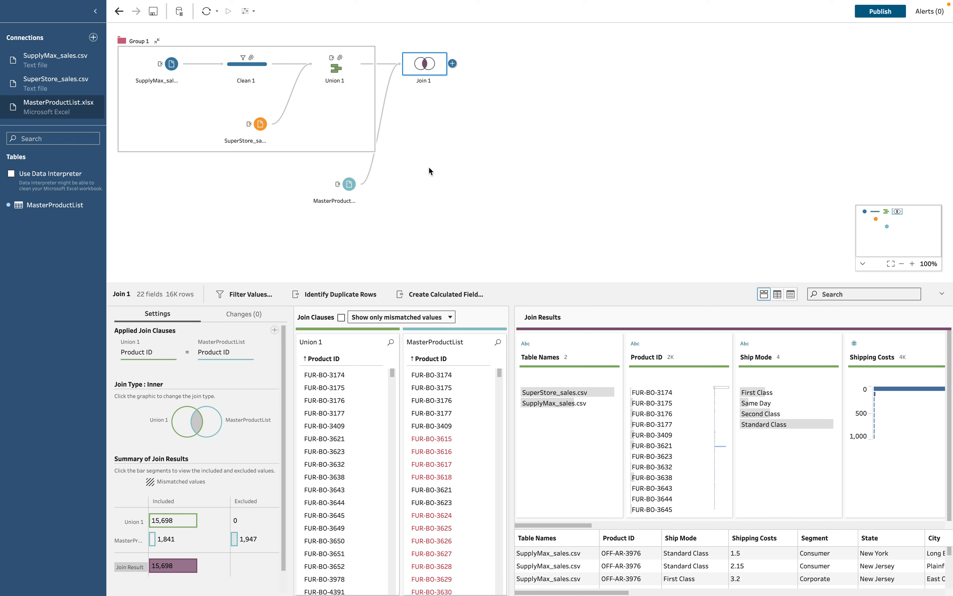
Open the Add menu next to Join 1 to list the steps that can follow it.
right_click(439, 64)
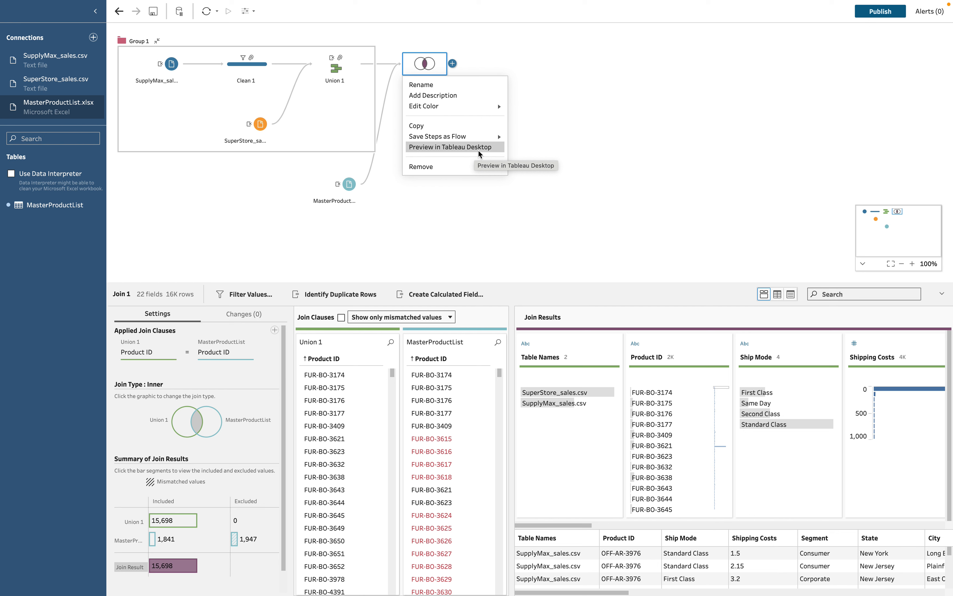
left_click(563, 145)
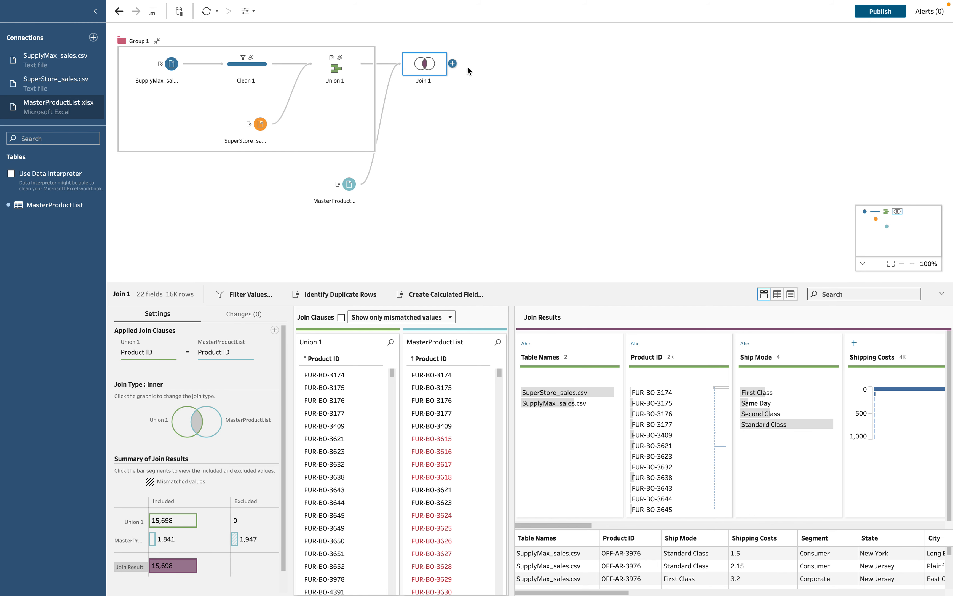
left_click(452, 64)
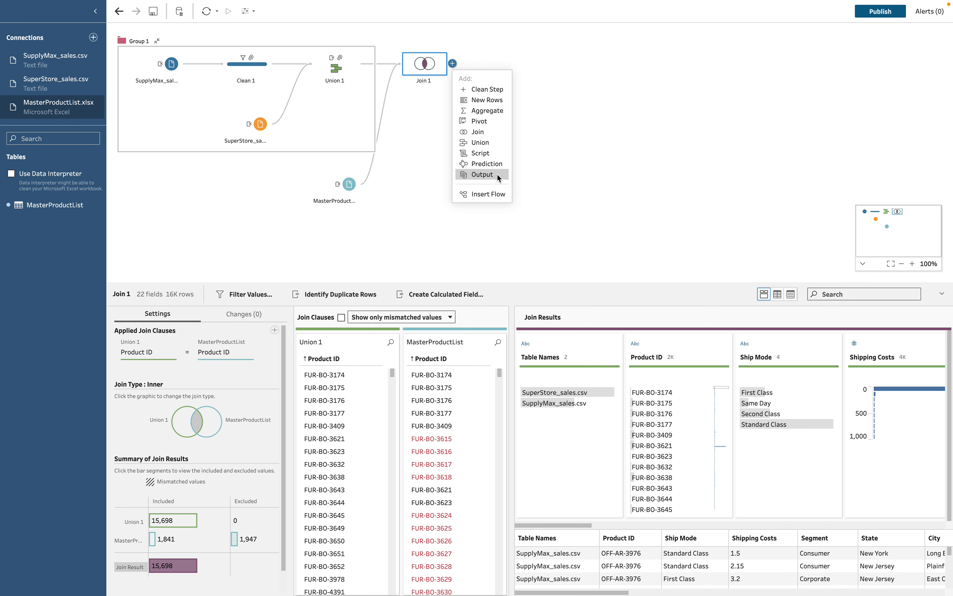
Add an Output step after Join 1 and open the Save output to options.
left_click(496, 173)
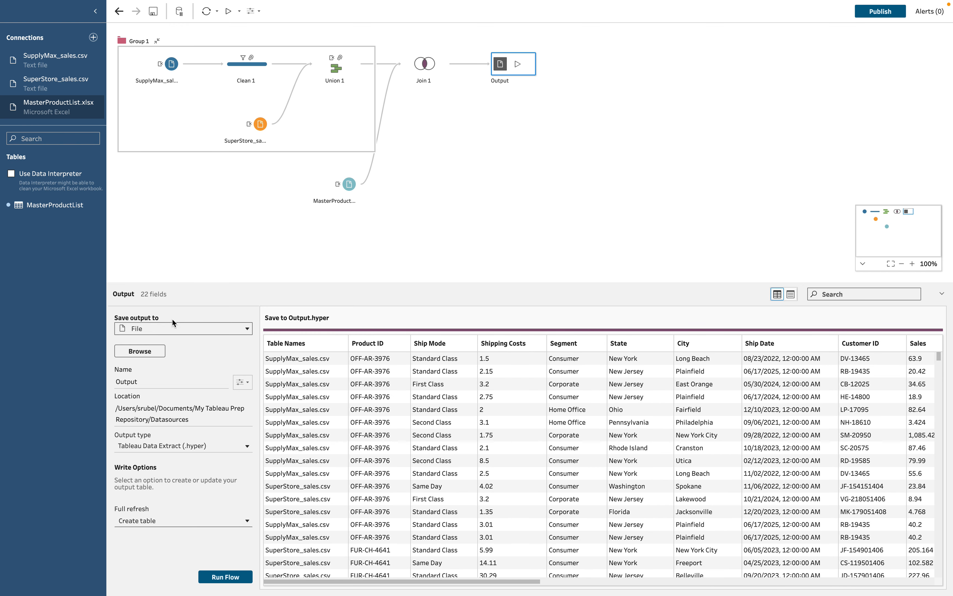
left_click(162, 329)
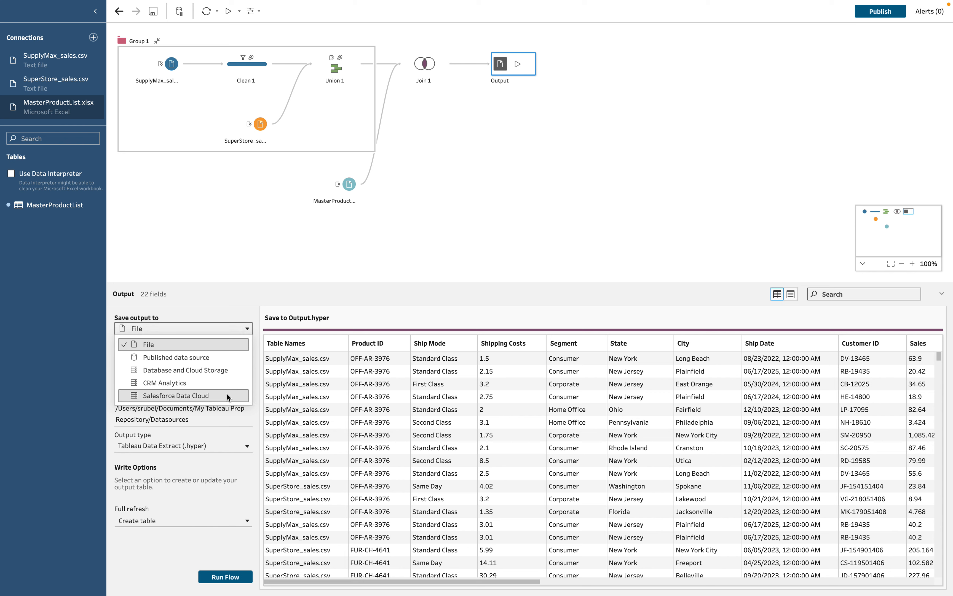
Save the output as a published data source and start signing in to Tableau Cloud.
left_click(224, 358)
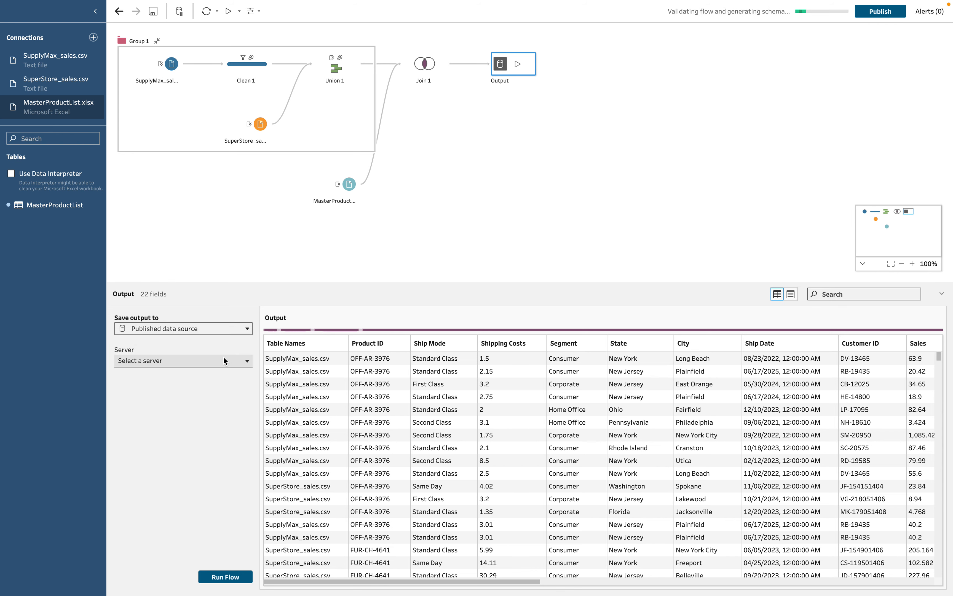
left_click(217, 366)
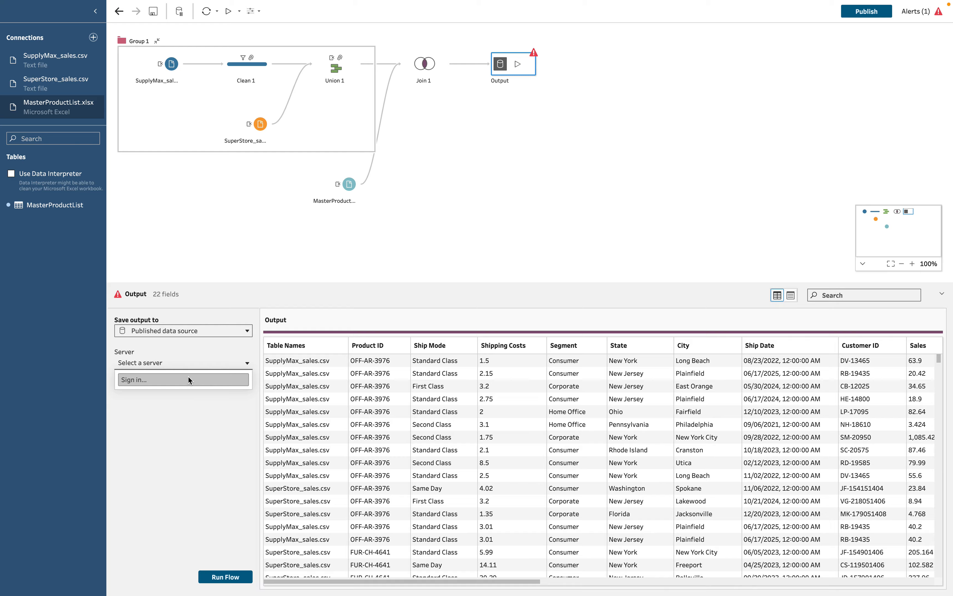
left_click(188, 375)
left_click(404, 324)
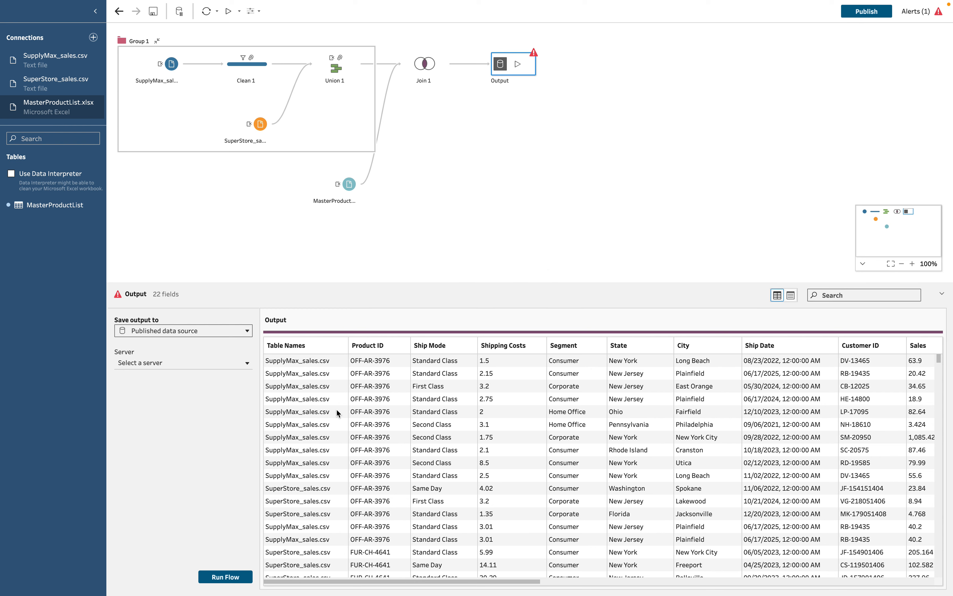
left_click(204, 364)
left_click(162, 380)
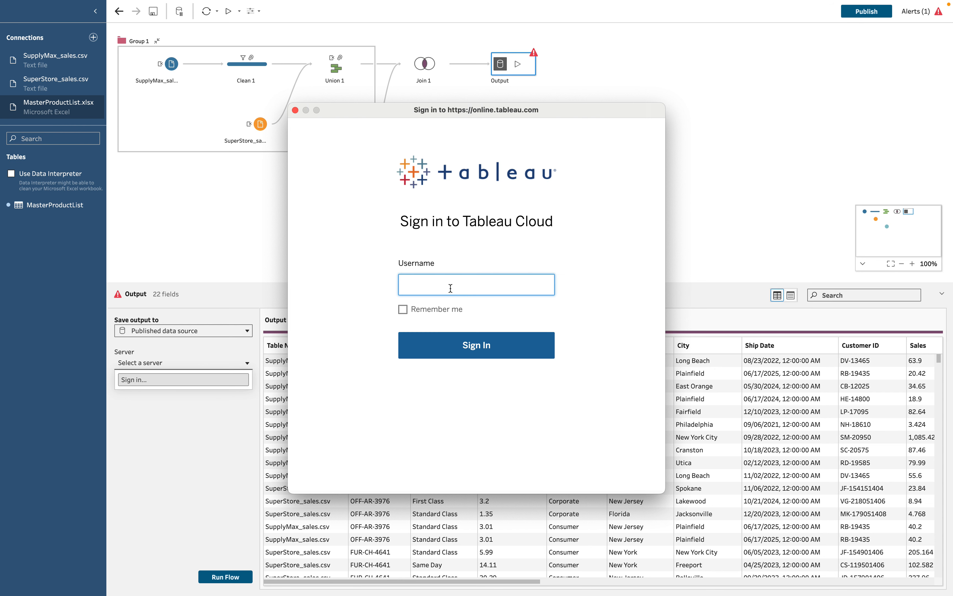
Enter the account username, site URI and password, re-entering the password after the error.
left_click(477, 350)
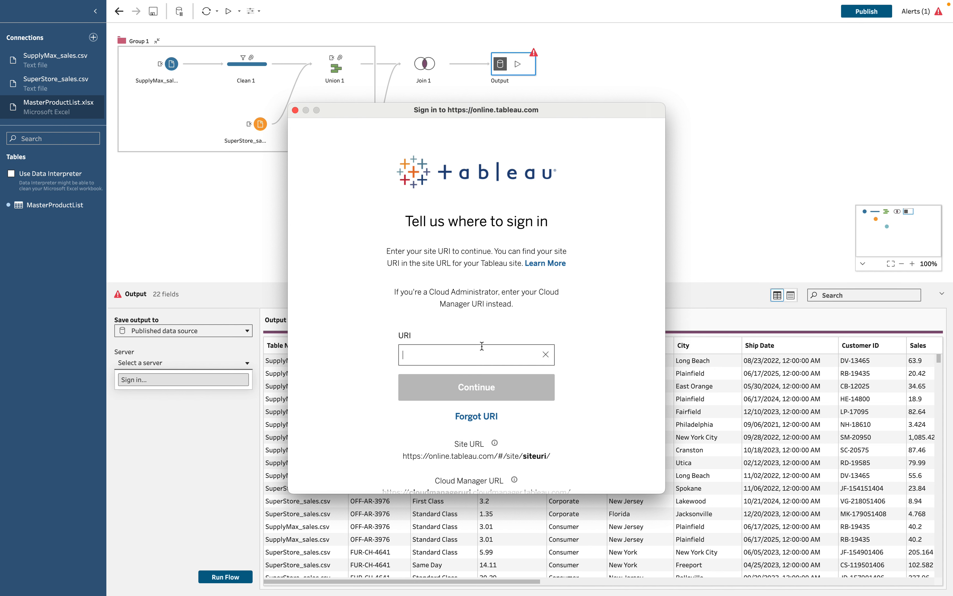
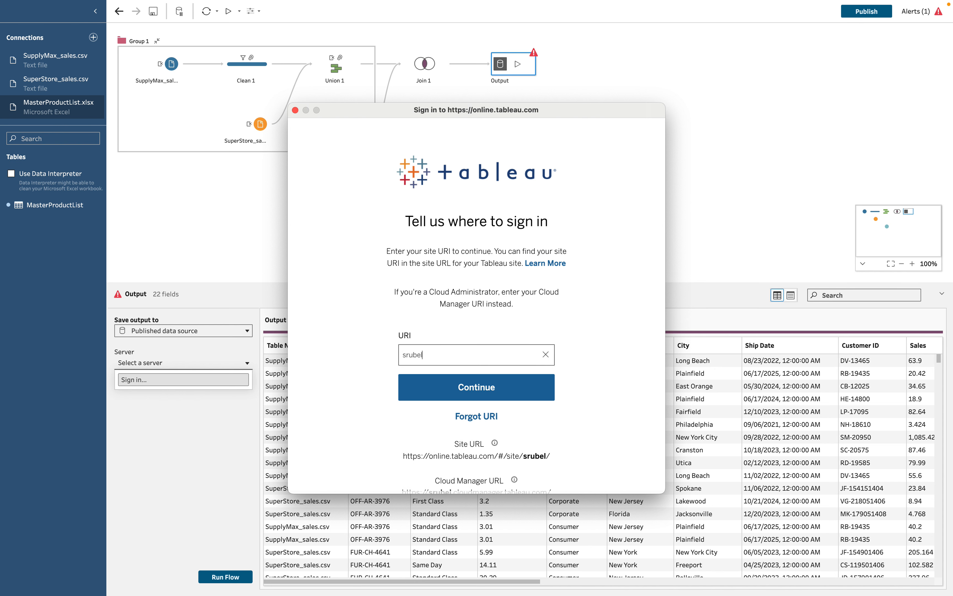
left_click(480, 393)
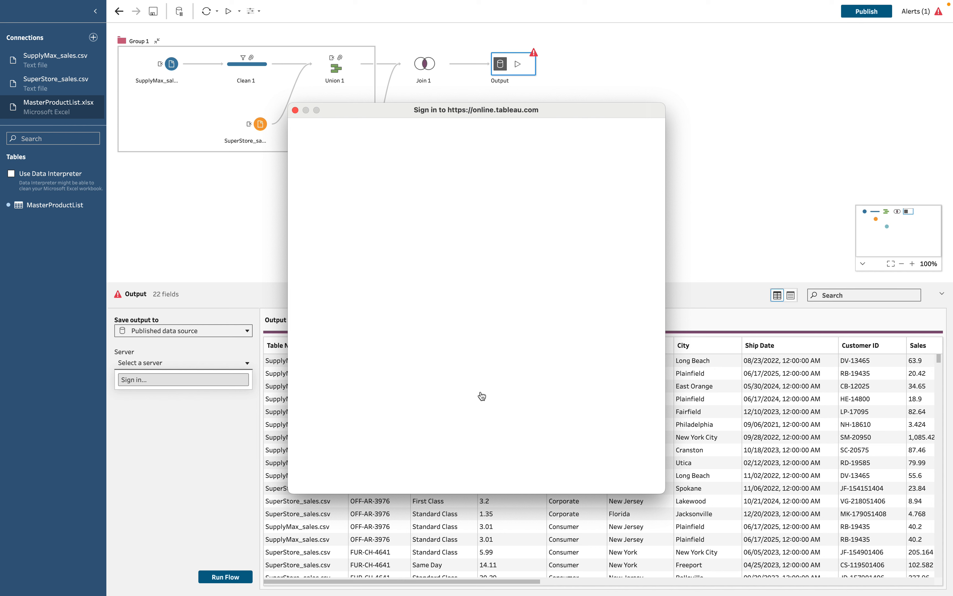
type("••••••••")
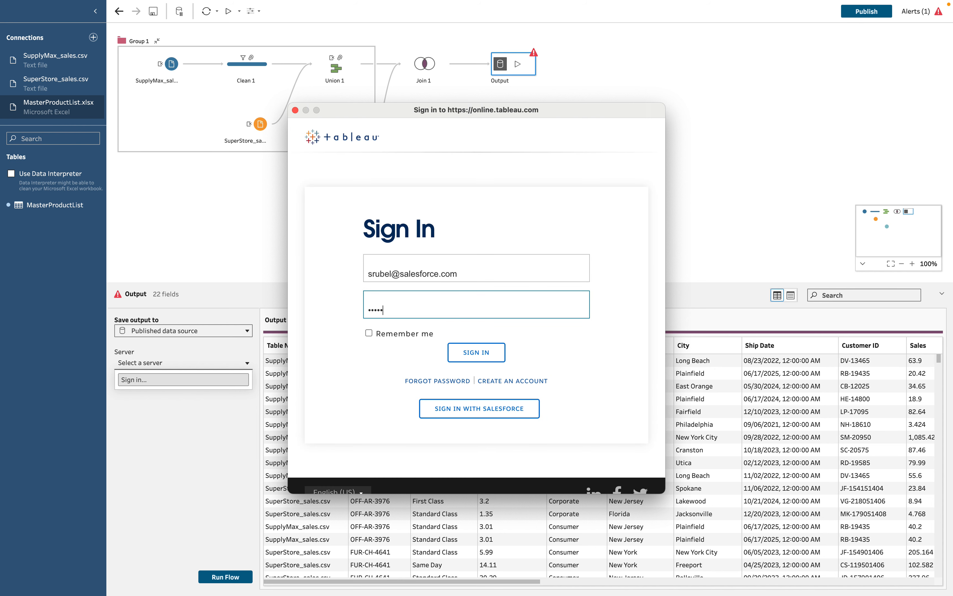
key("Return")
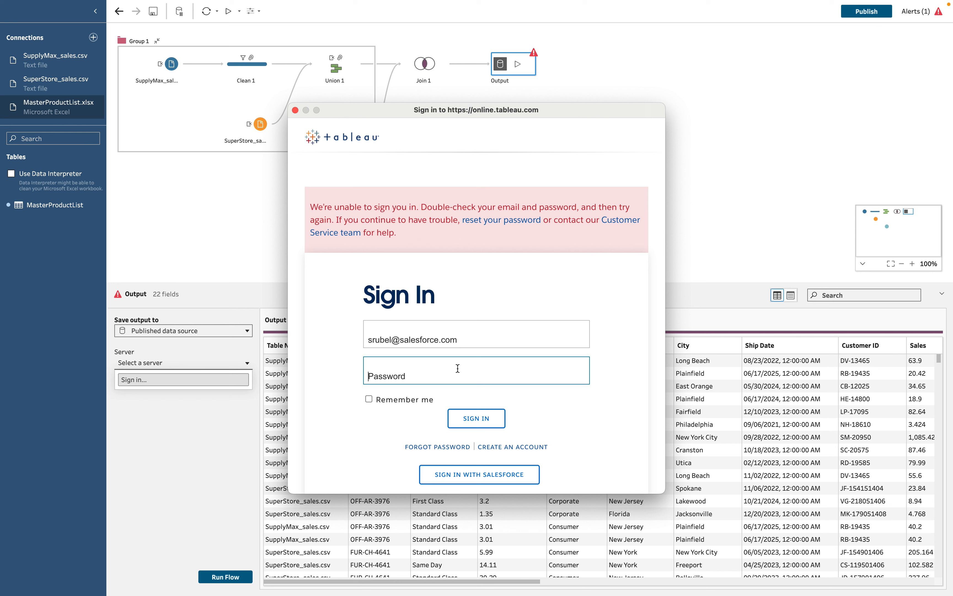
type("••••••••")
Complete sign-in, then publish to the Sales Data project on us-west-2b, named 'Output - demo'.
left_click(483, 417)
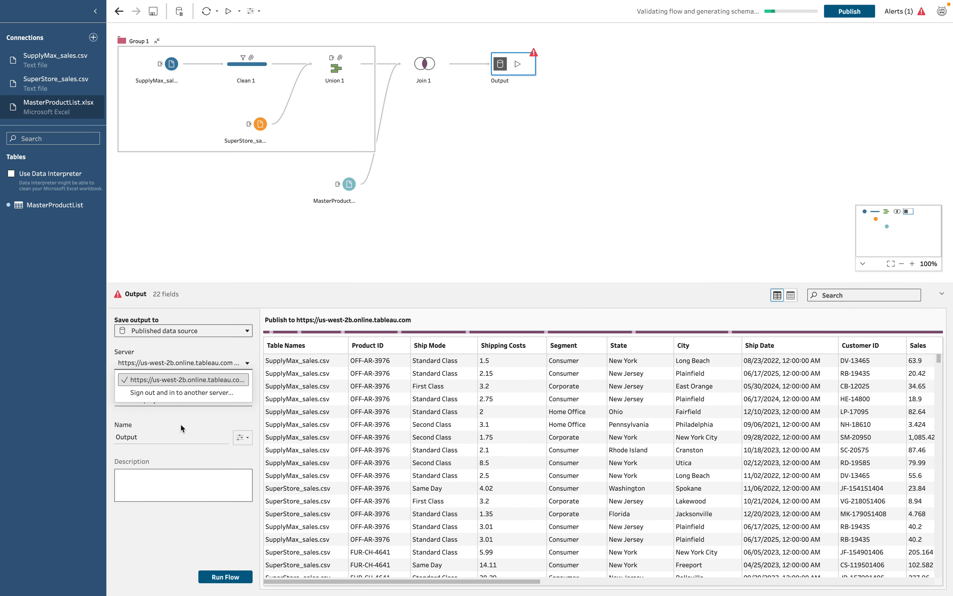
left_click(196, 419)
left_click(173, 401)
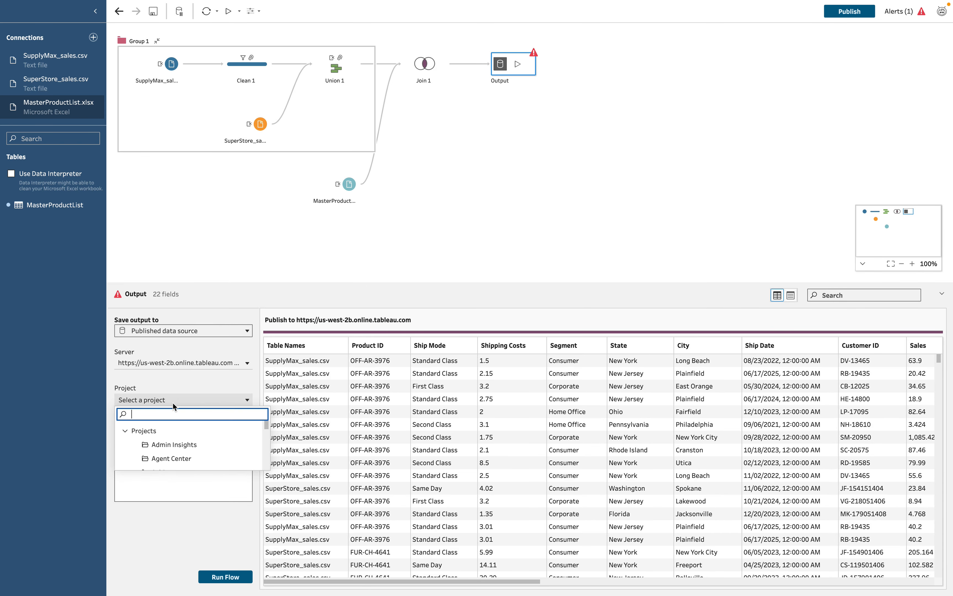
scroll(186, 432, "down", 3)
left_click(179, 432)
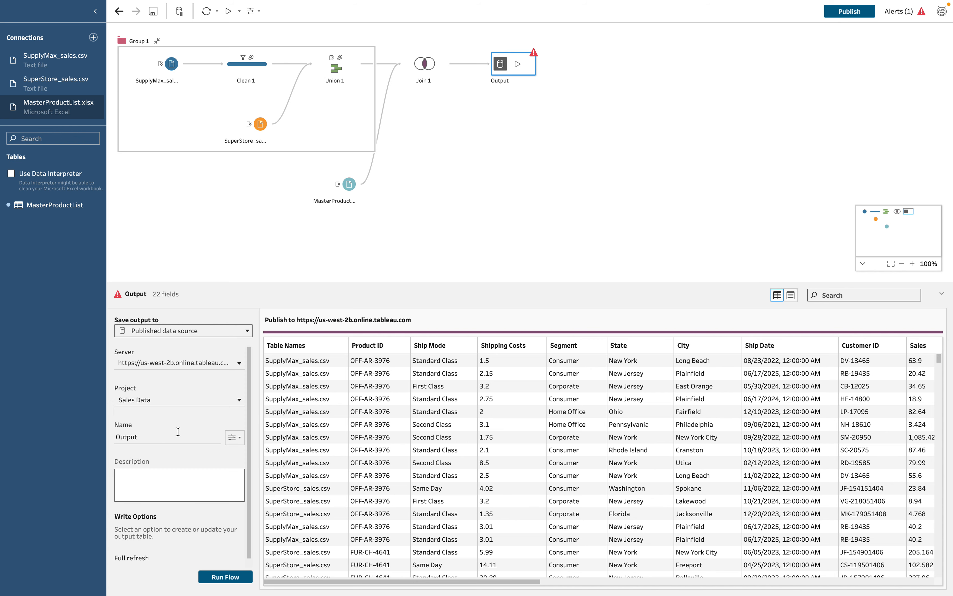
left_click(149, 436)
type("- demo")
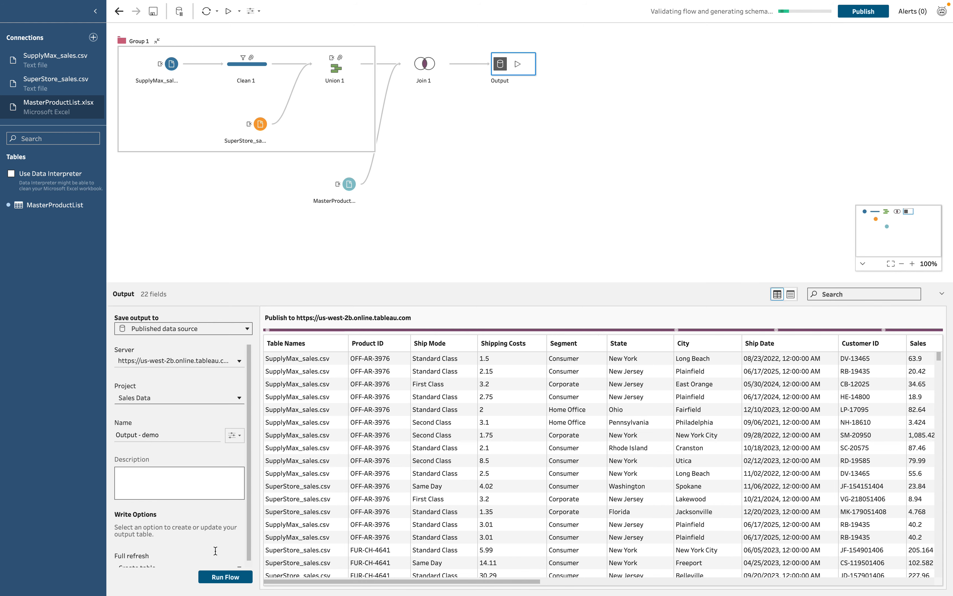
Run the flow, publishing Output - demo in 27 seconds.
left_click(226, 578)
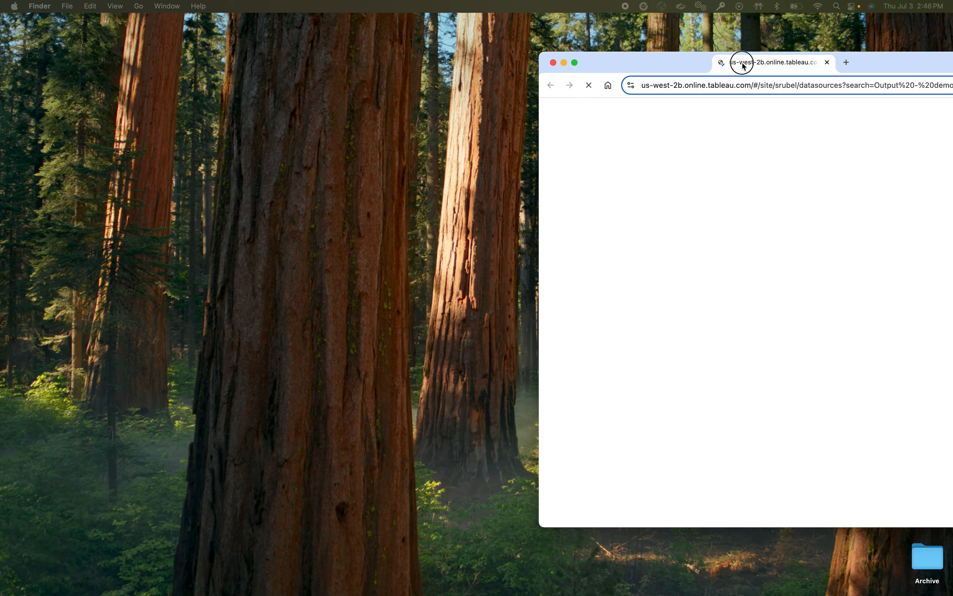
Bring the Chrome window with Tableau Cloud into view and maximise it.
left_click_drag(742, 65, 544, 42)
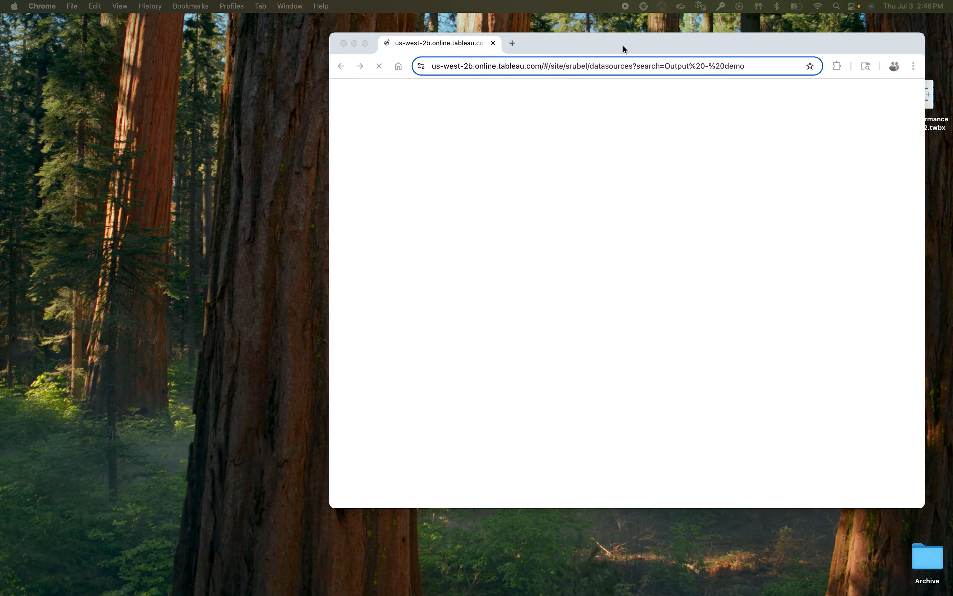
double_click(633, 39)
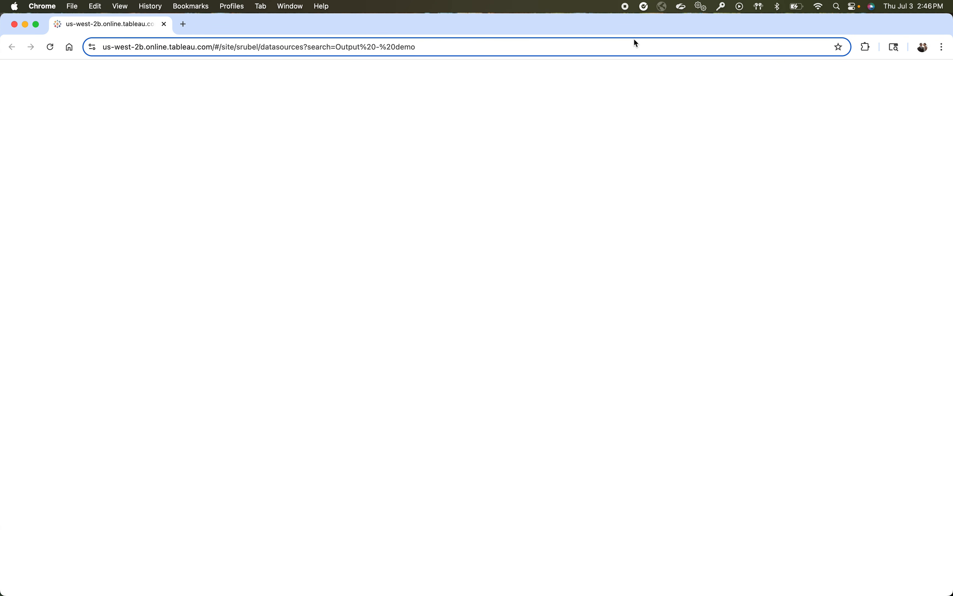